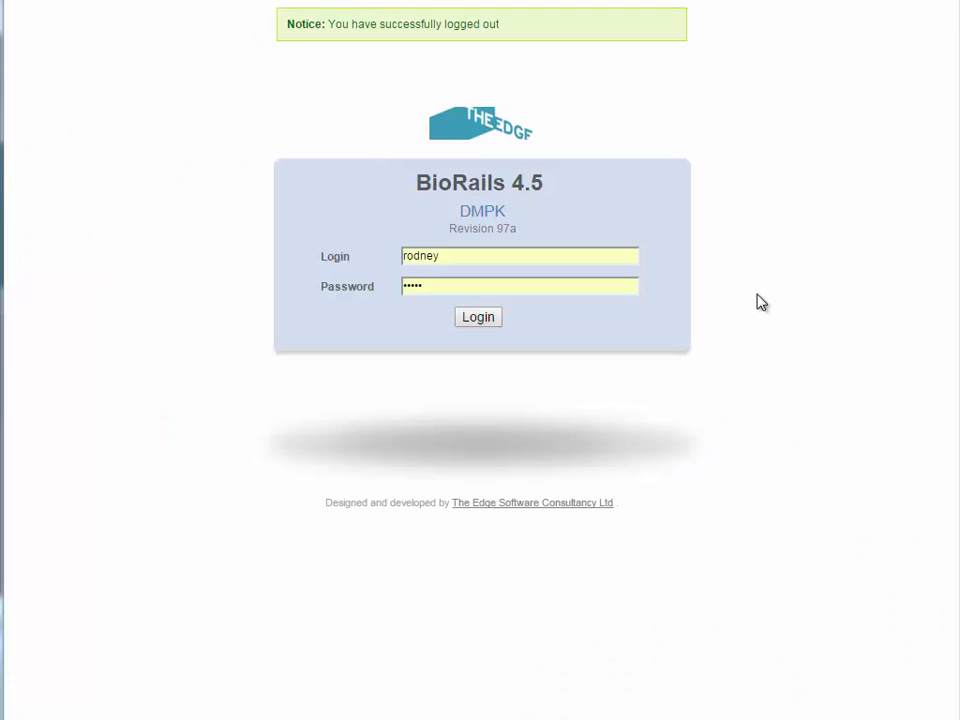
Log in as the project lead and start a new request with item type Sample_IDs
click(495, 317)
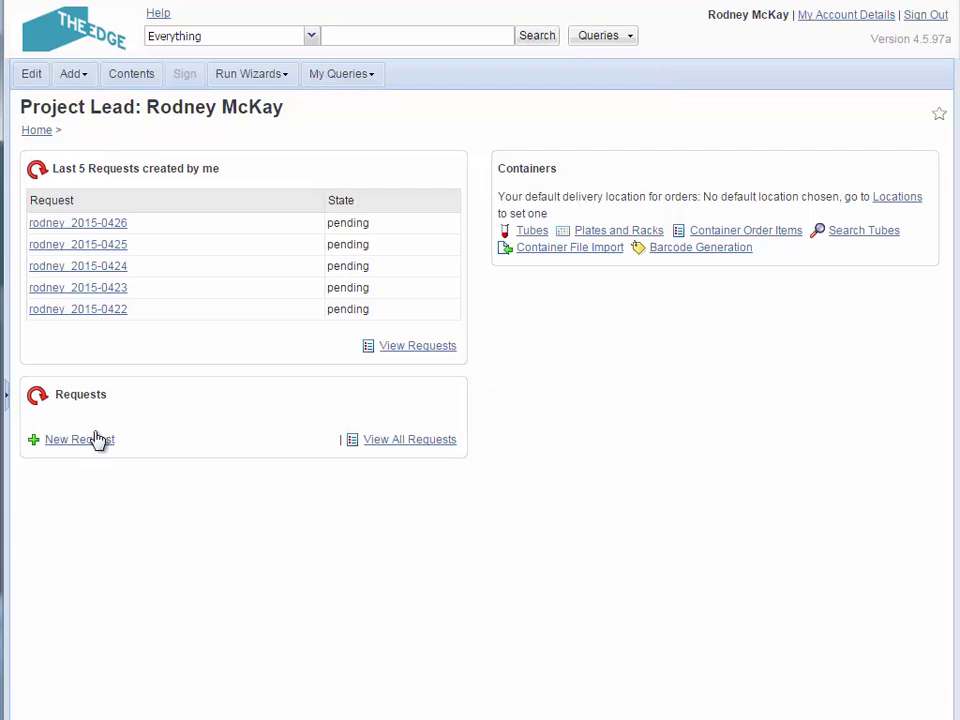
click(86, 442)
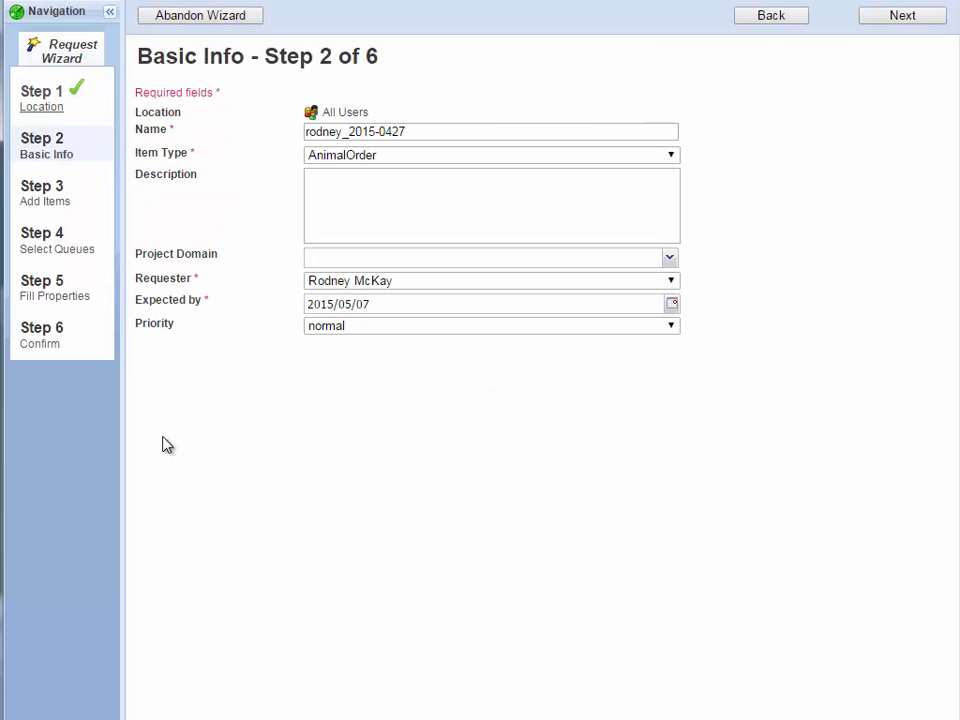
click(604, 158)
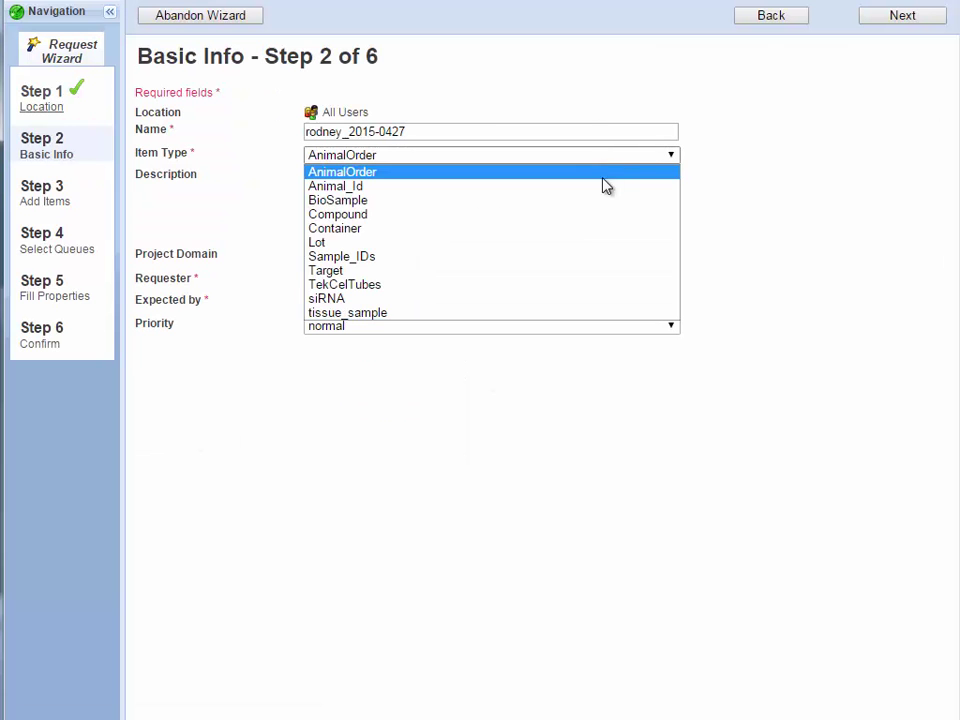
click(602, 258)
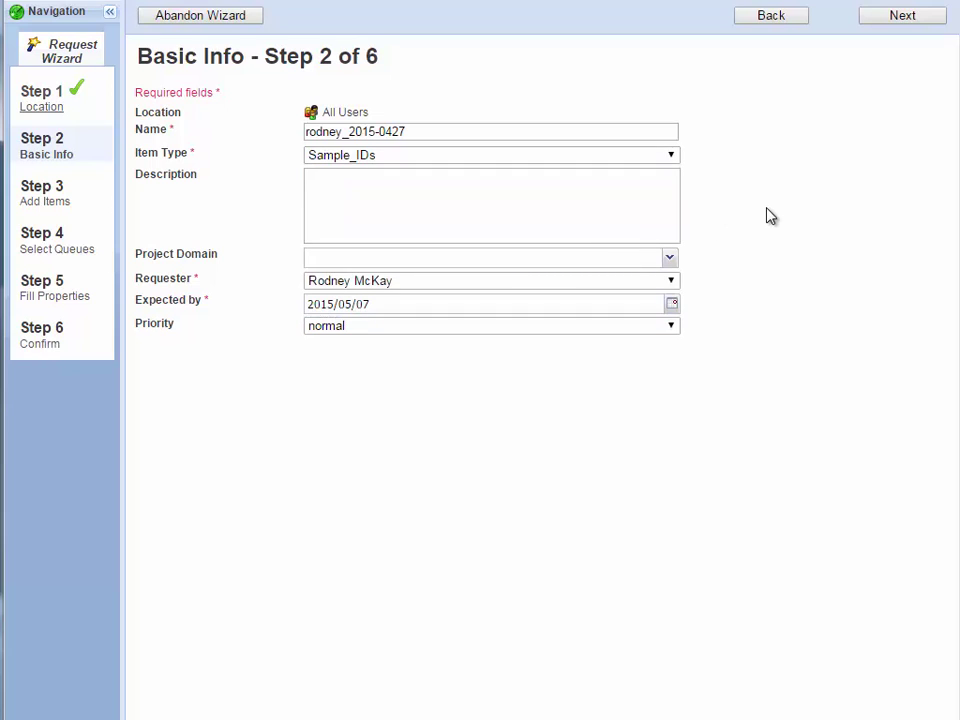
Paste and add the eight sample IDs, then route them to the Plasma_Stability queue
click(893, 20)
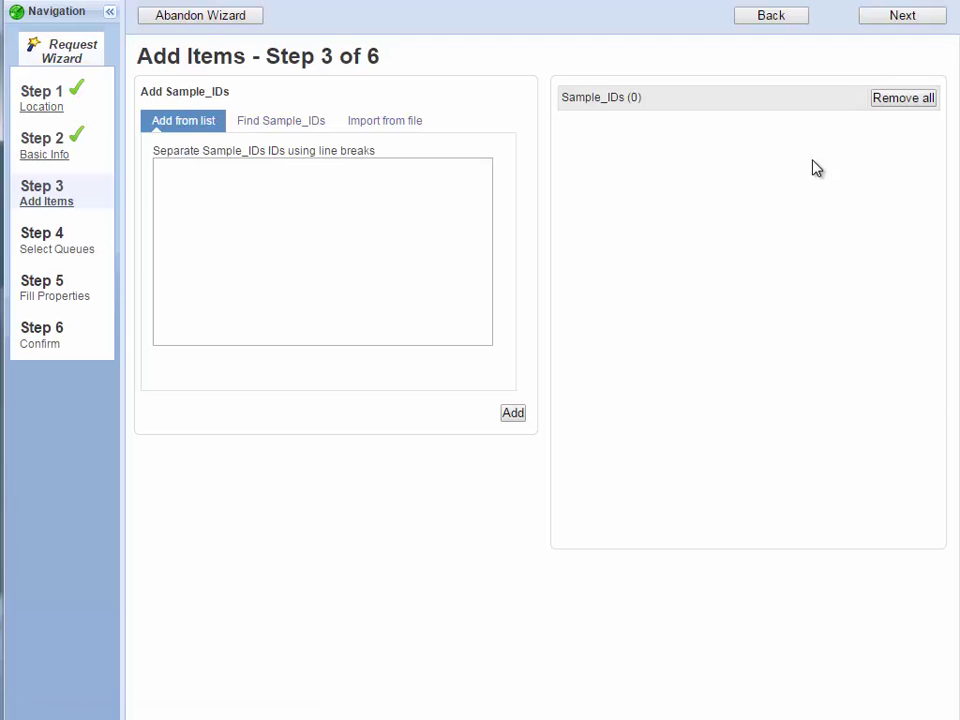
text(7-ethoxycoumarin acc-00001 acc-00002 acc-00003 acc-00004 acc-00005 acc-00006 paraoxon)
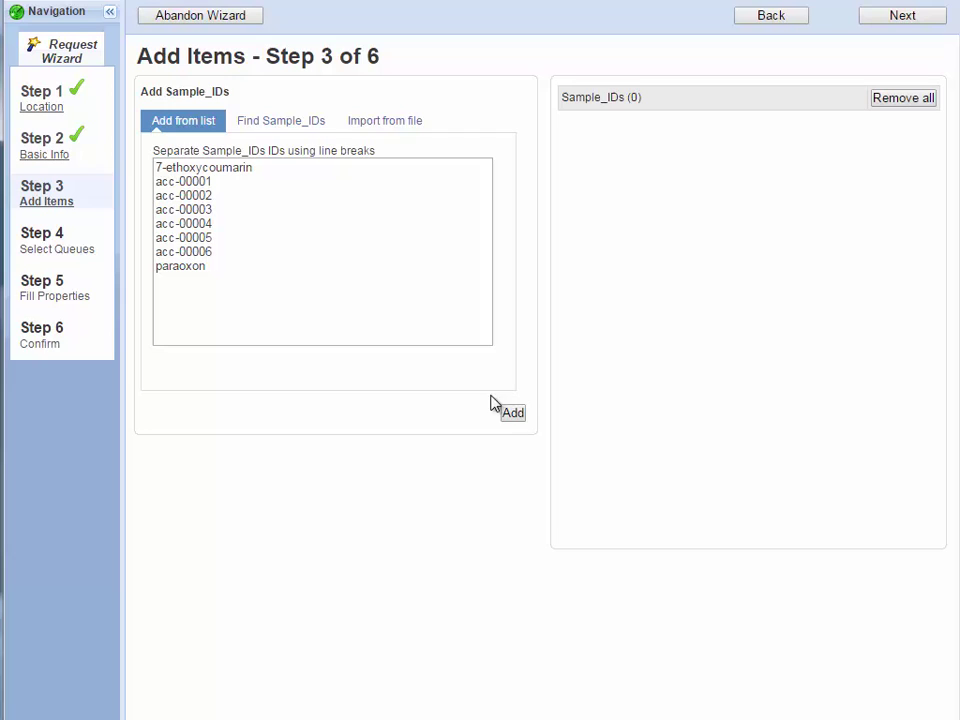
click(512, 419)
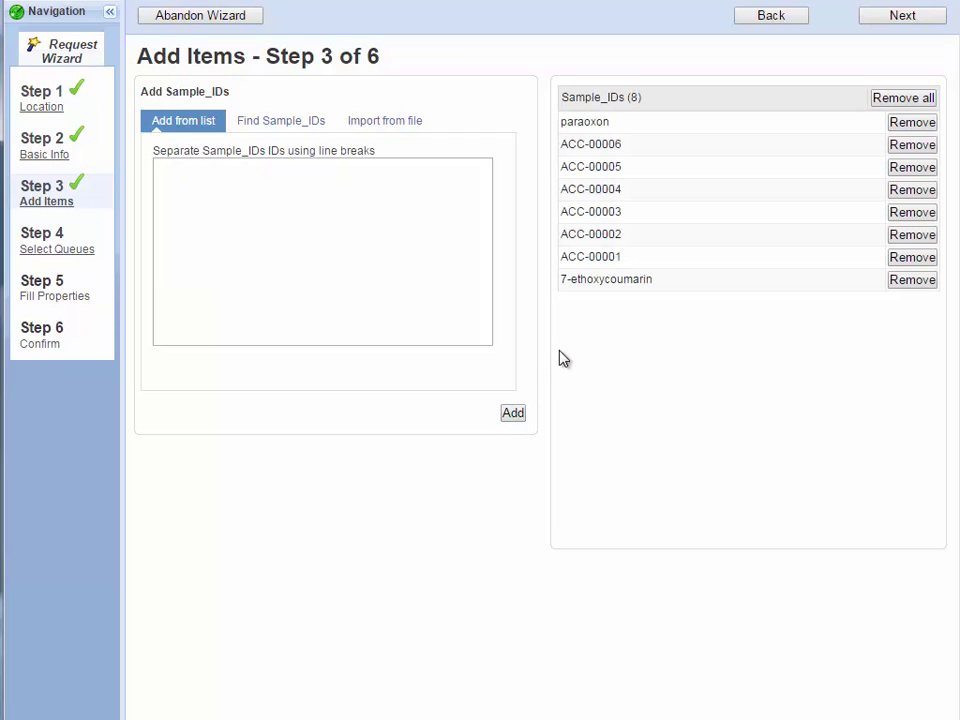
click(913, 18)
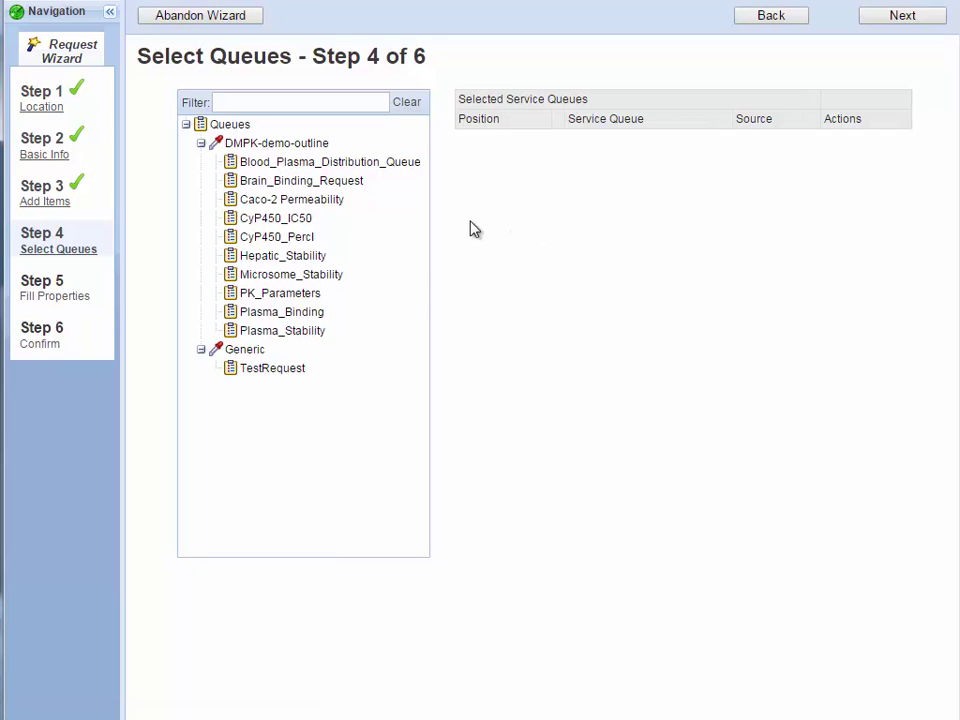
double_click(332, 339)
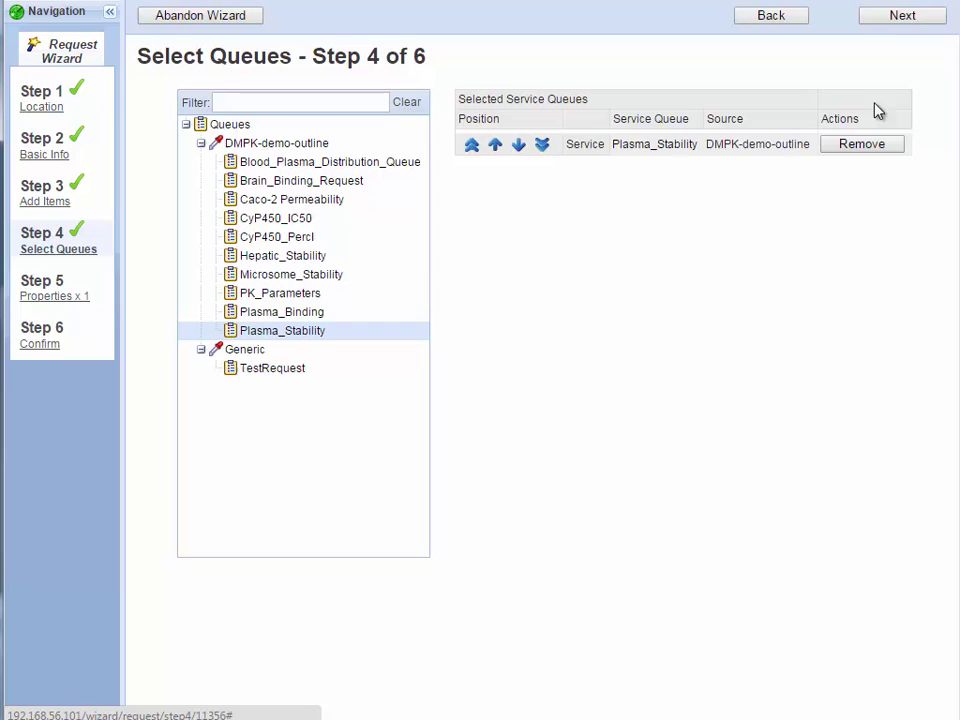
Set the first sample's species to Human and copy it down to all eight samples
click(885, 25)
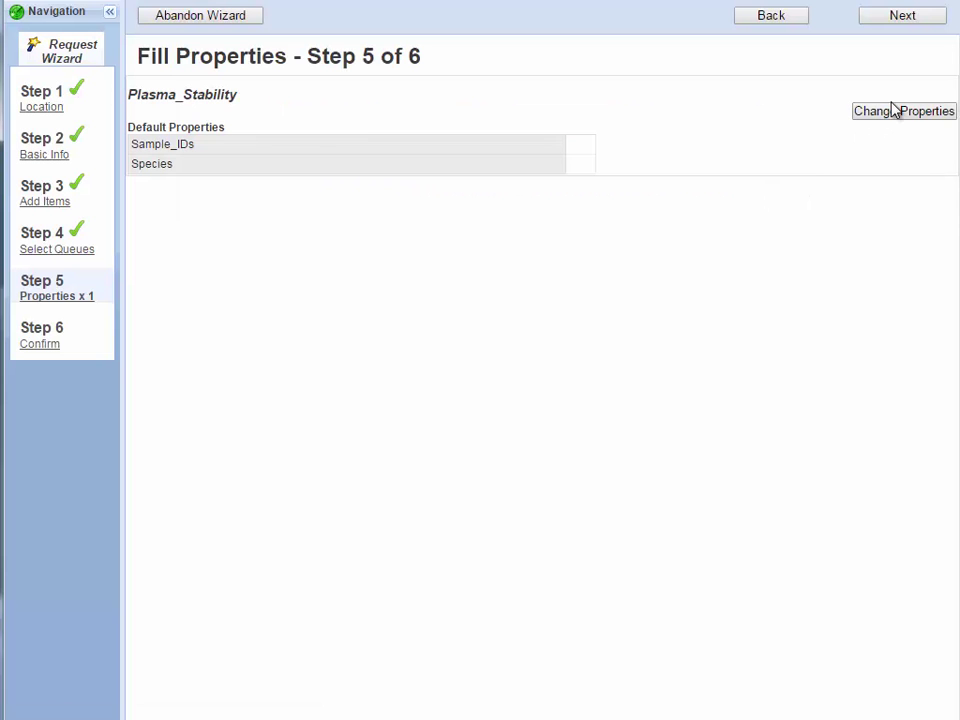
click(893, 115)
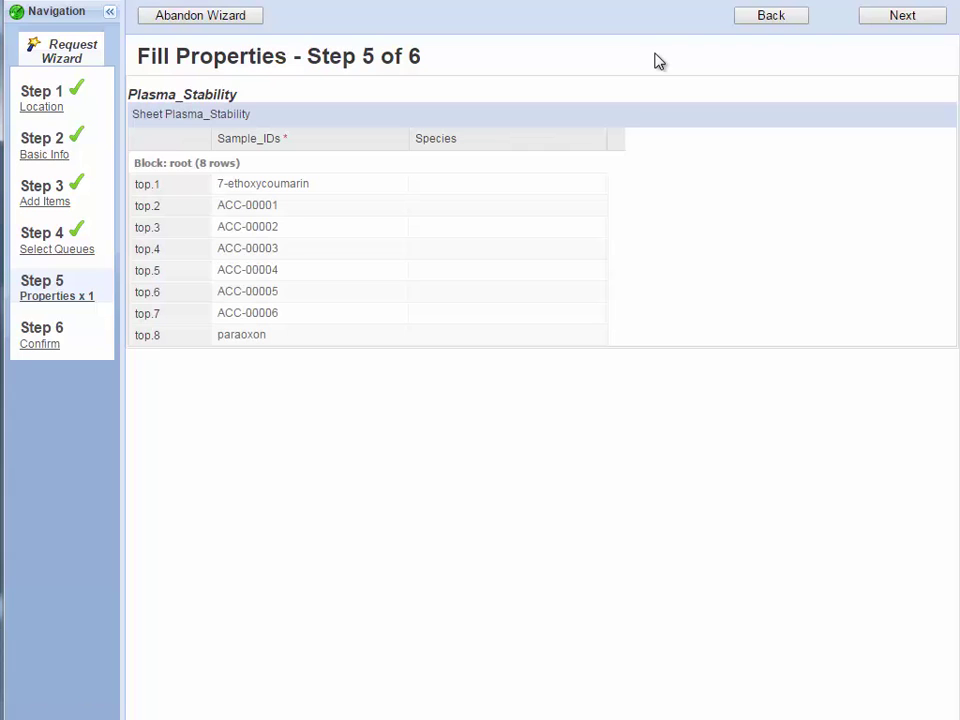
click(589, 186)
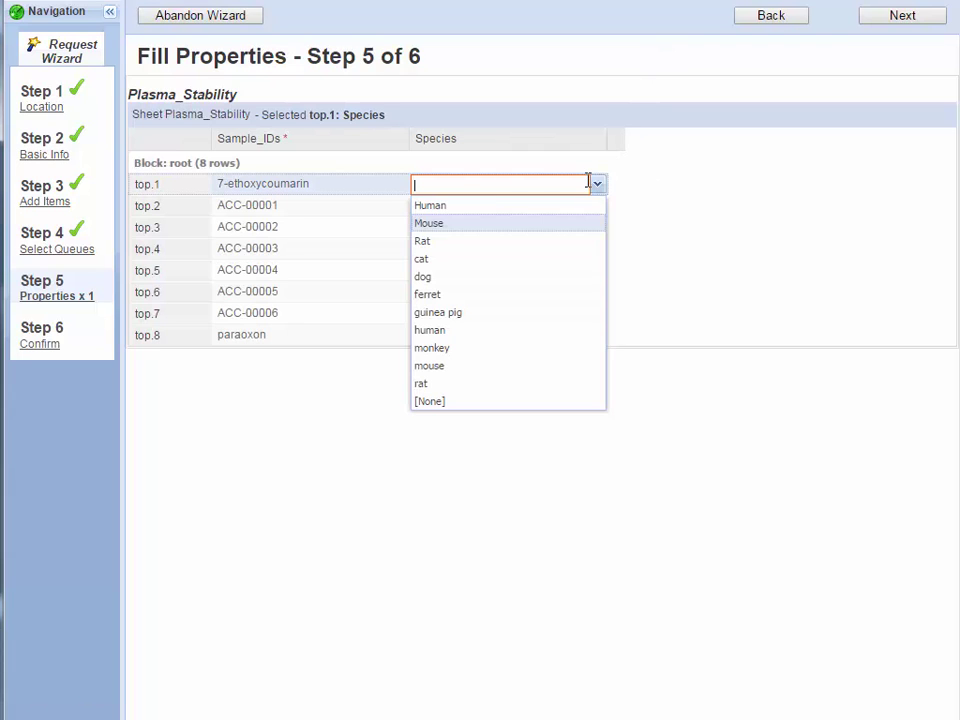
click(535, 216)
click(740, 207)
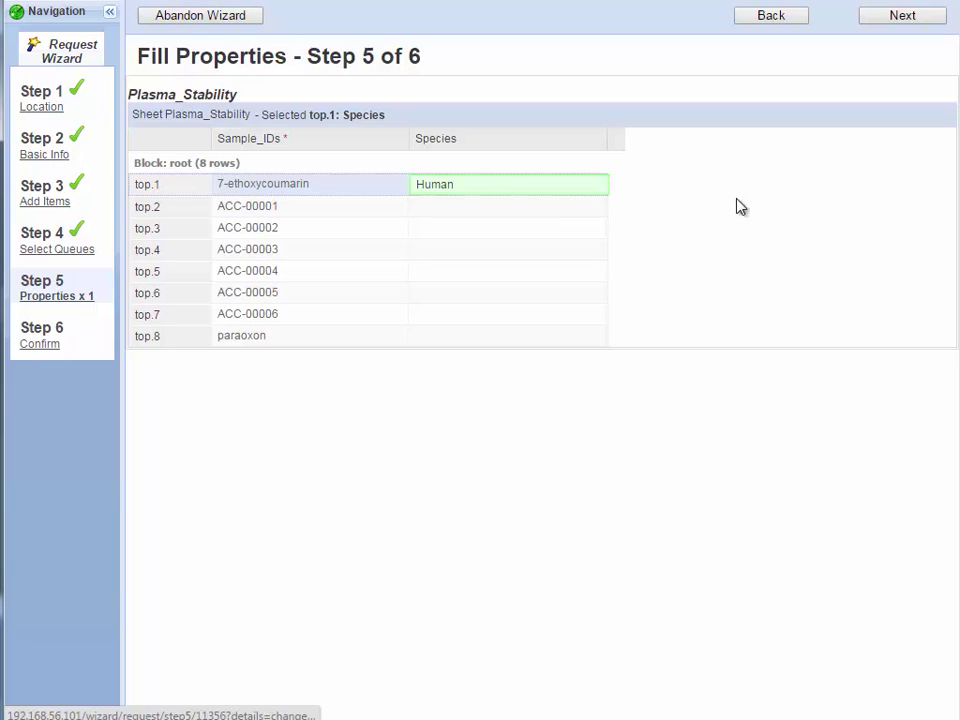
right_click(537, 202)
click(552, 205)
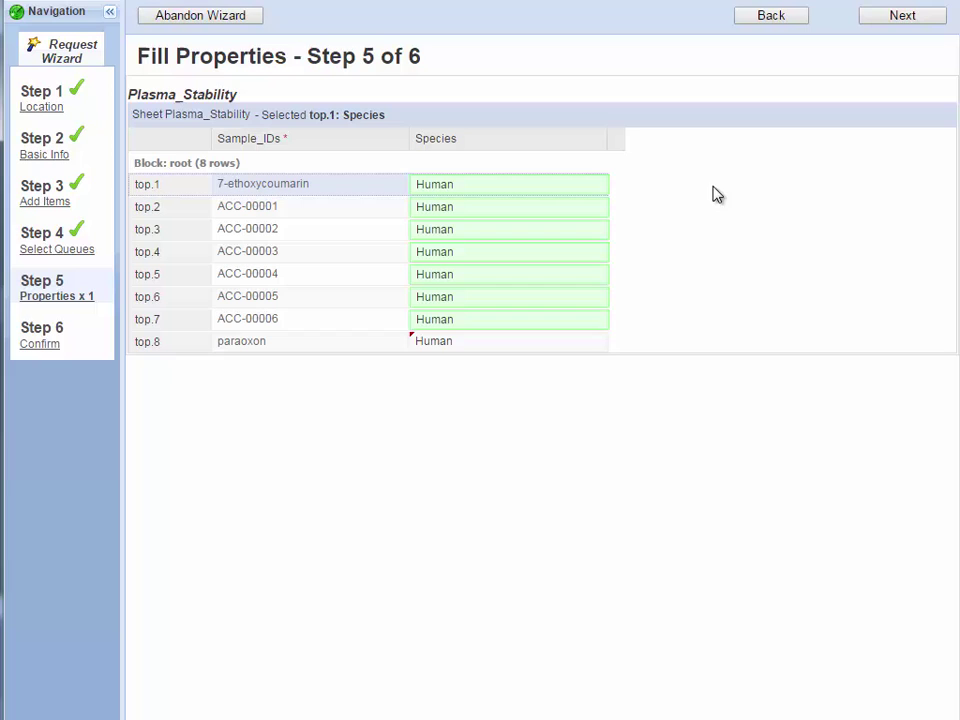
click(886, 20)
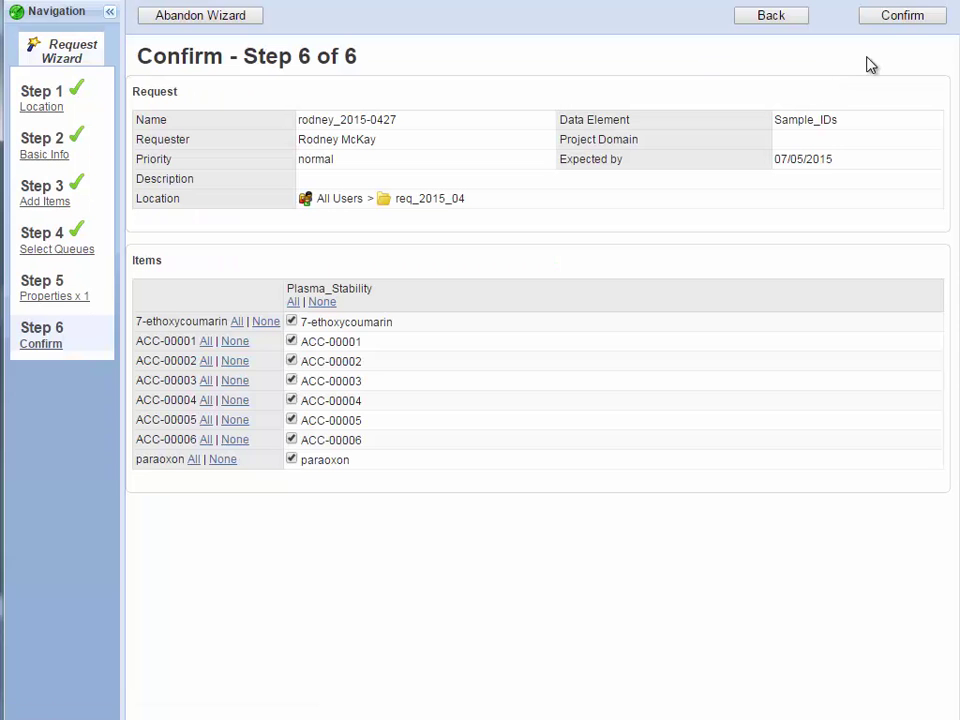
Confirm request rodney_2015-0427, then log in as lab manager Samantha Carter
click(912, 26)
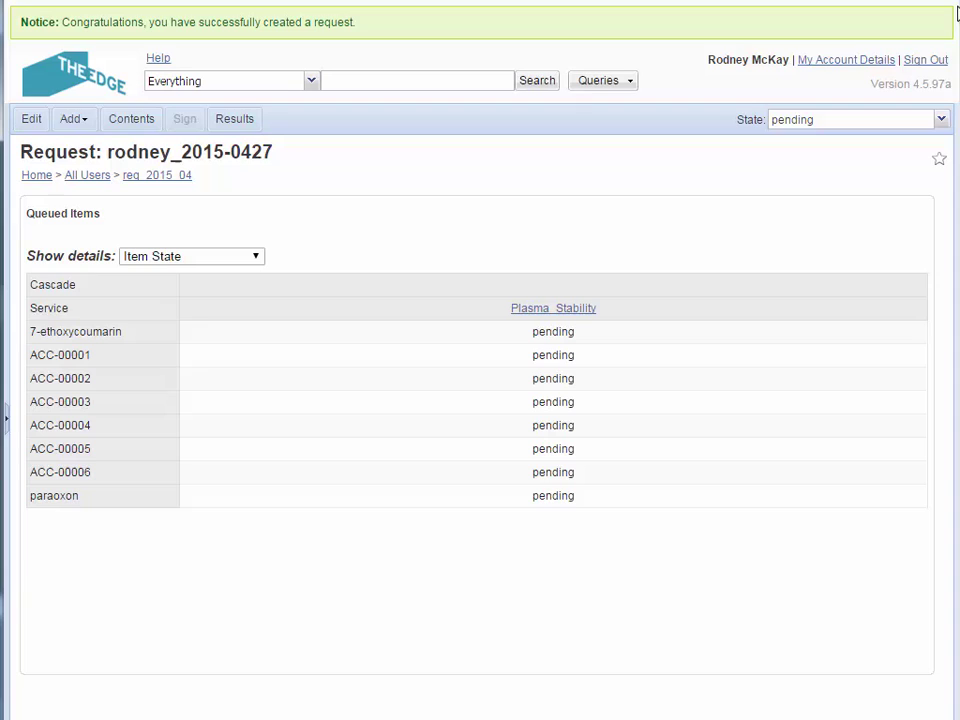
click(916, 60)
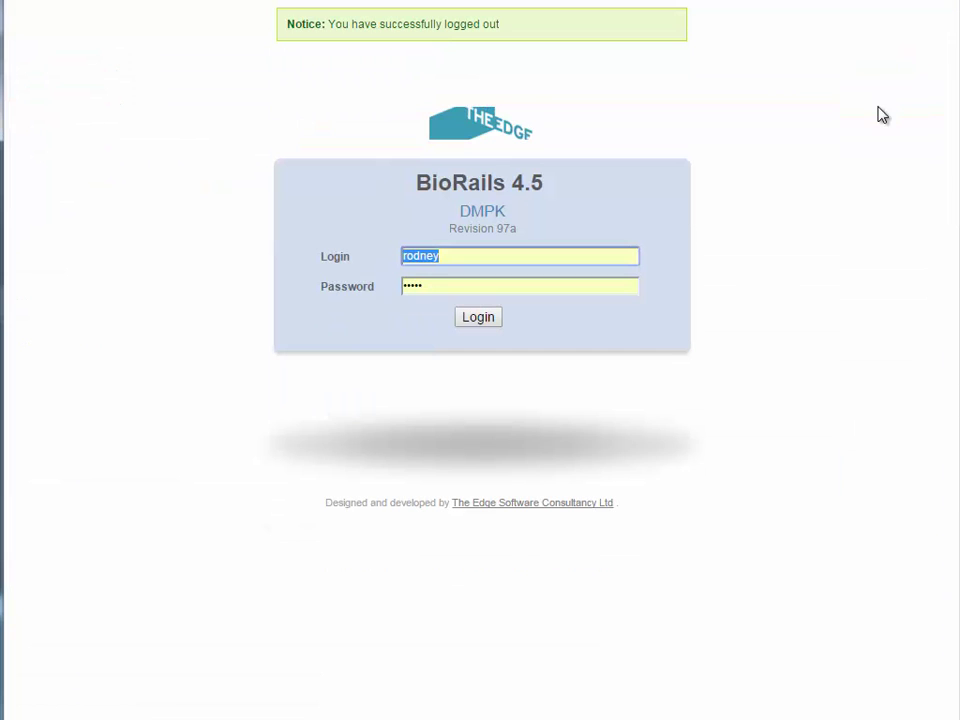
click(451, 257)
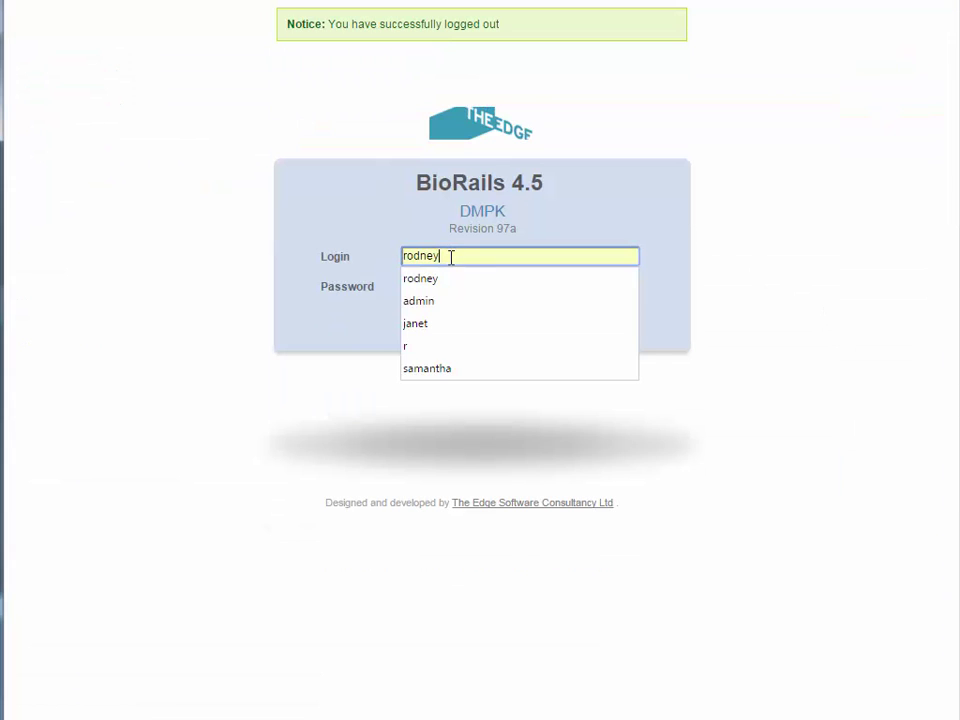
click(452, 368)
click(496, 328)
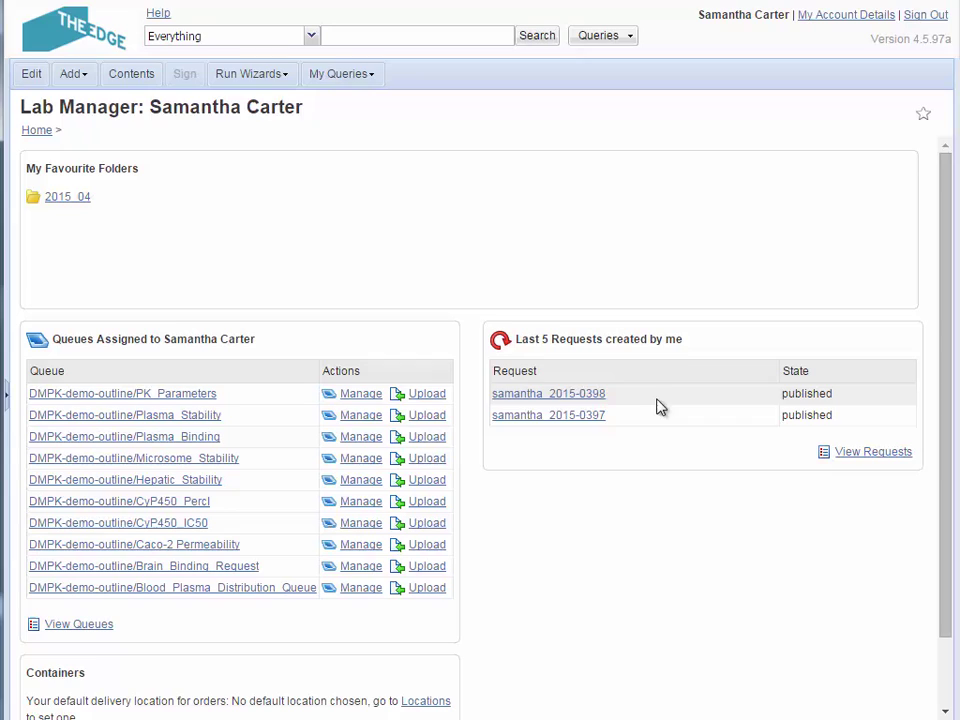
Open the Plasma_Stability queue and add all eight pending items to the cart
click(373, 418)
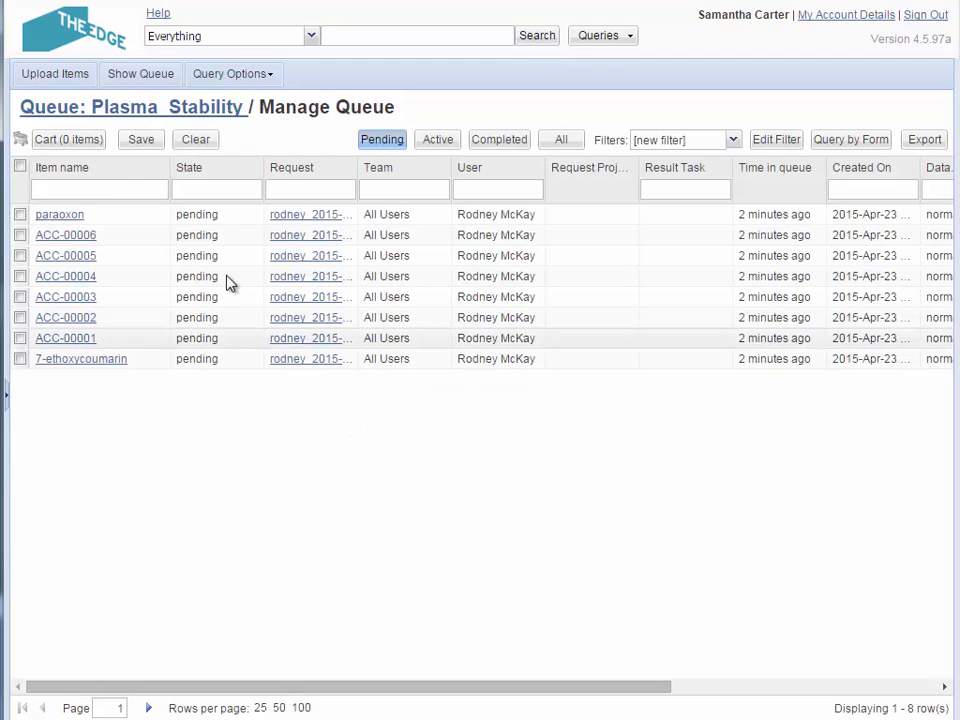
click(20, 167)
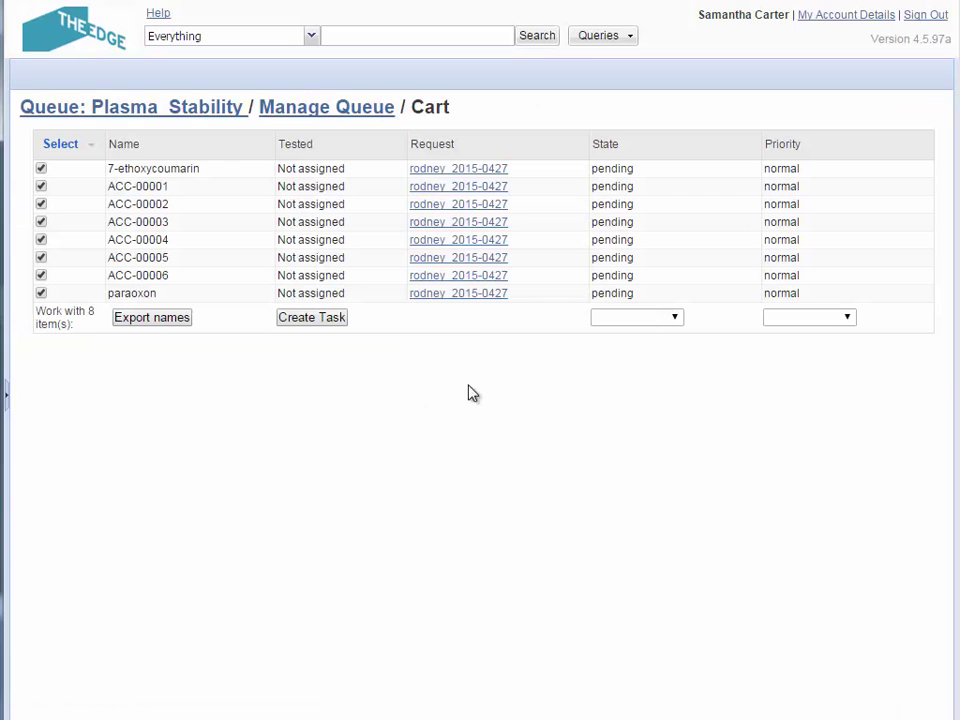
click(659, 320)
click(654, 362)
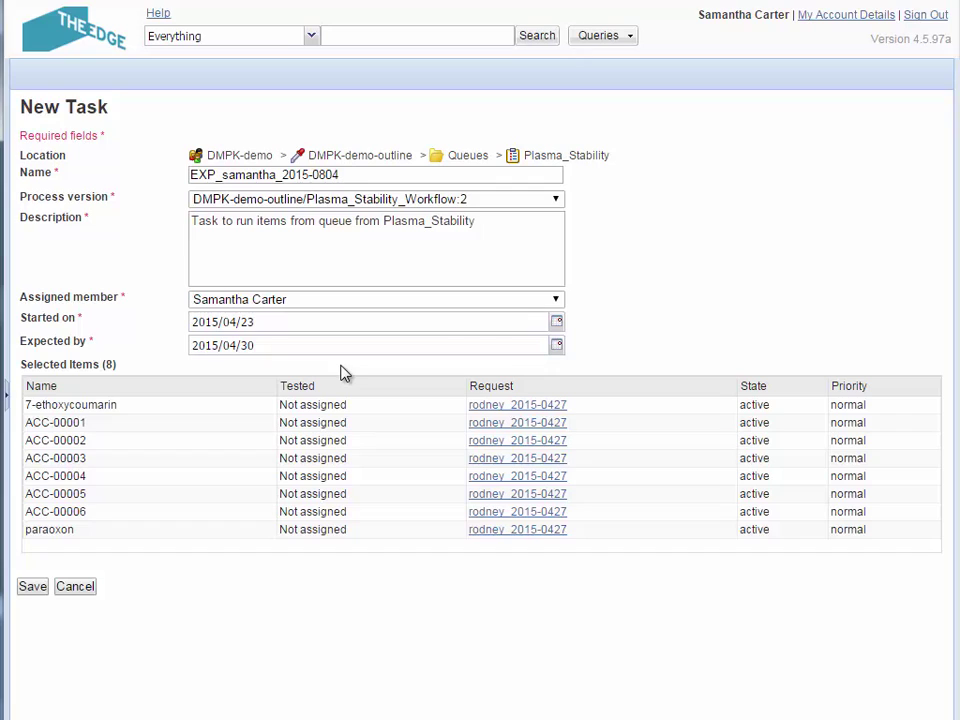
click(366, 303)
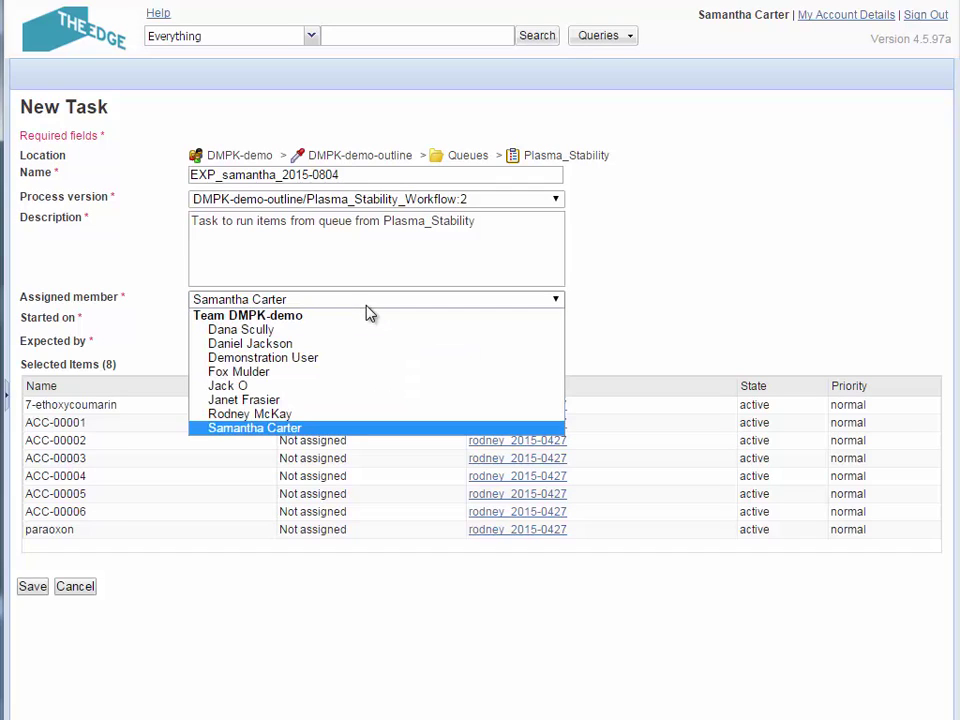
click(287, 401)
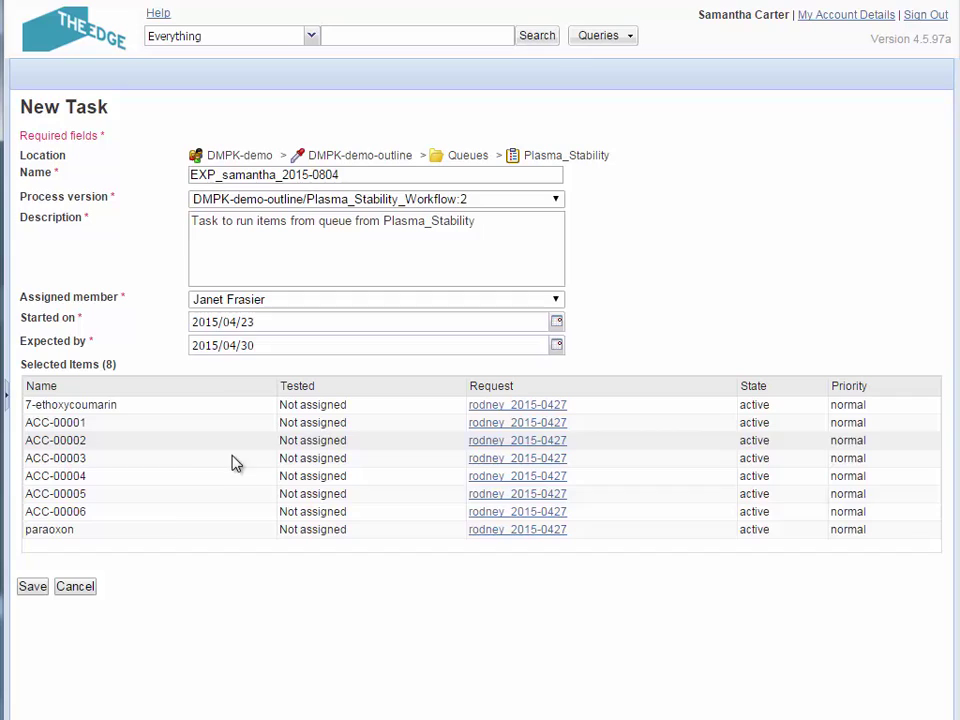
click(38, 588)
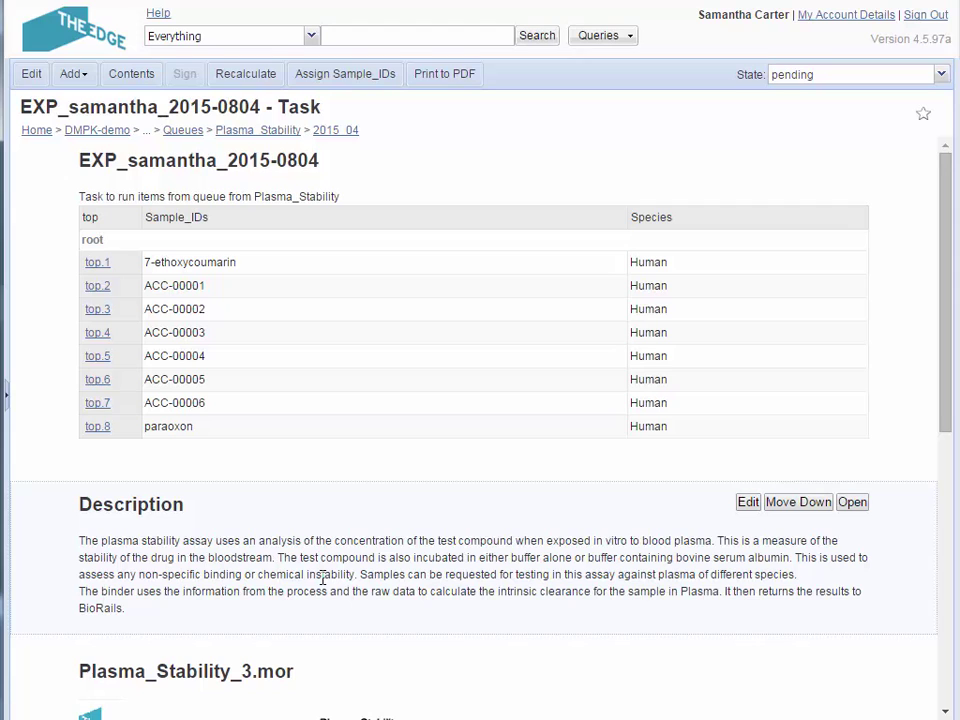
Scroll task EXP_samantha_2015-0804 down to the Plasma_Stability_3.mor attachment and back up
scroll(80, 480, down, 4)
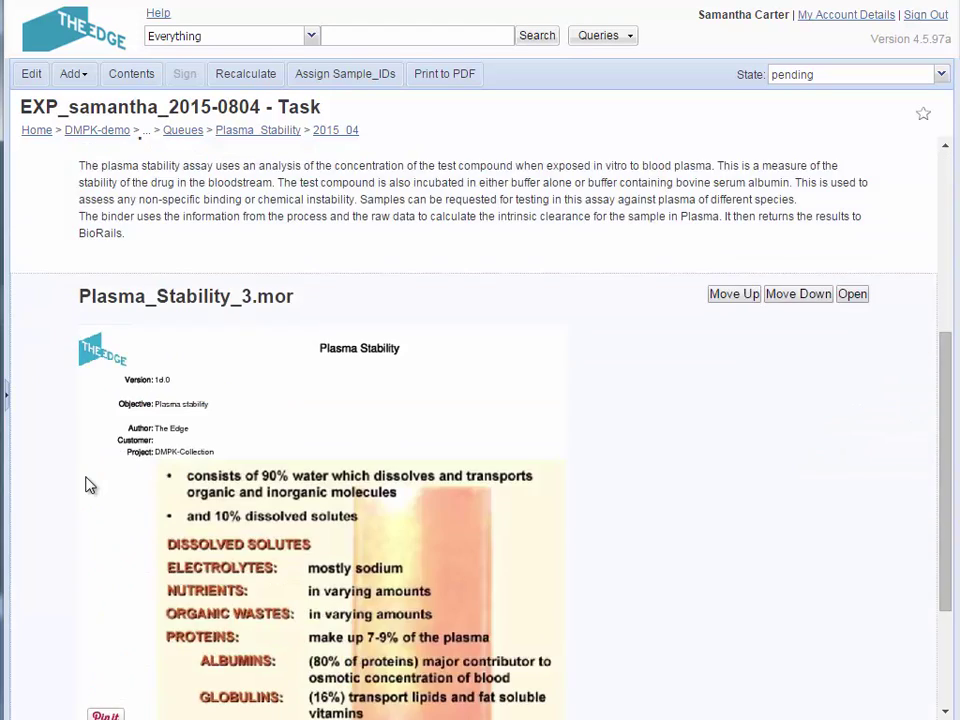
scroll(88, 490, down, 2)
scroll(88, 490, up, 4)
scroll(86, 489, up, 2)
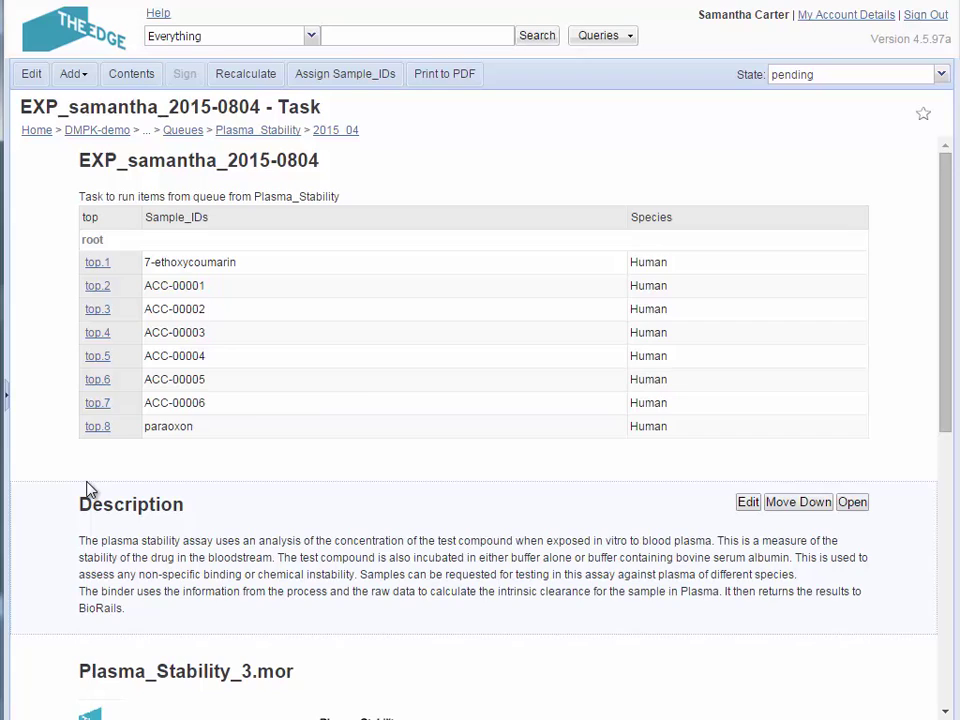
Sign out and log in as scientist Janet Frasier to view her active tasks
click(926, 15)
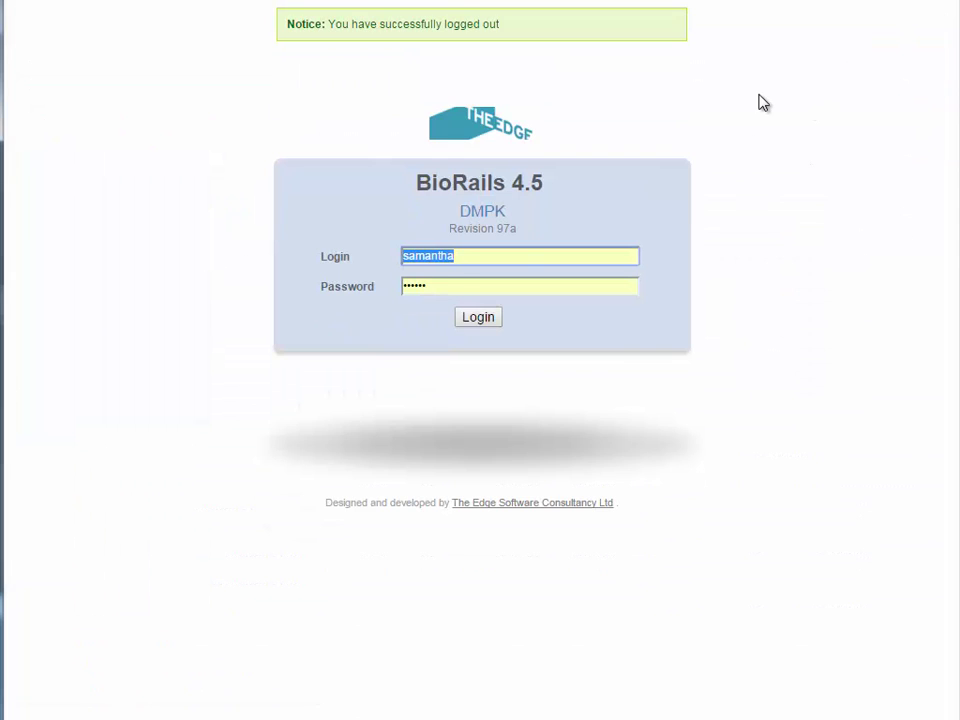
click(528, 257)
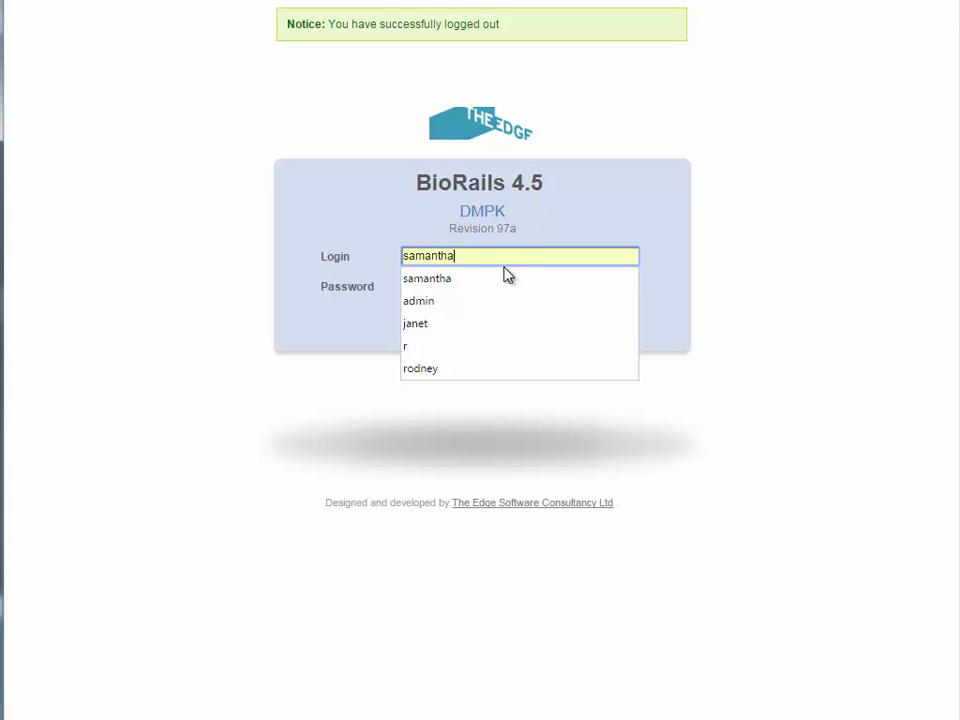
click(454, 324)
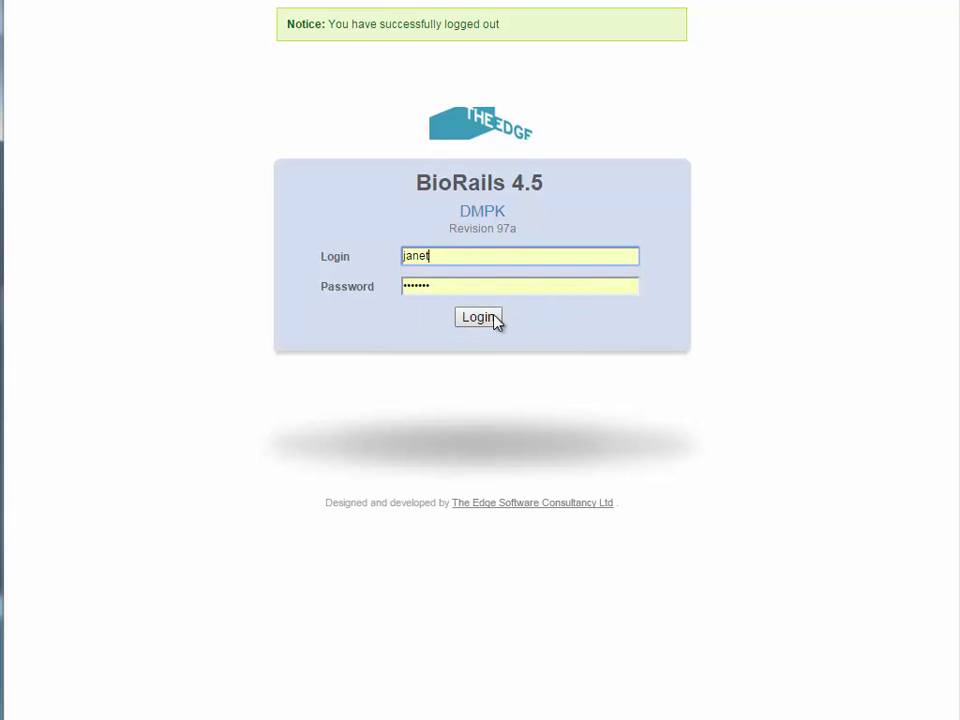
click(478, 318)
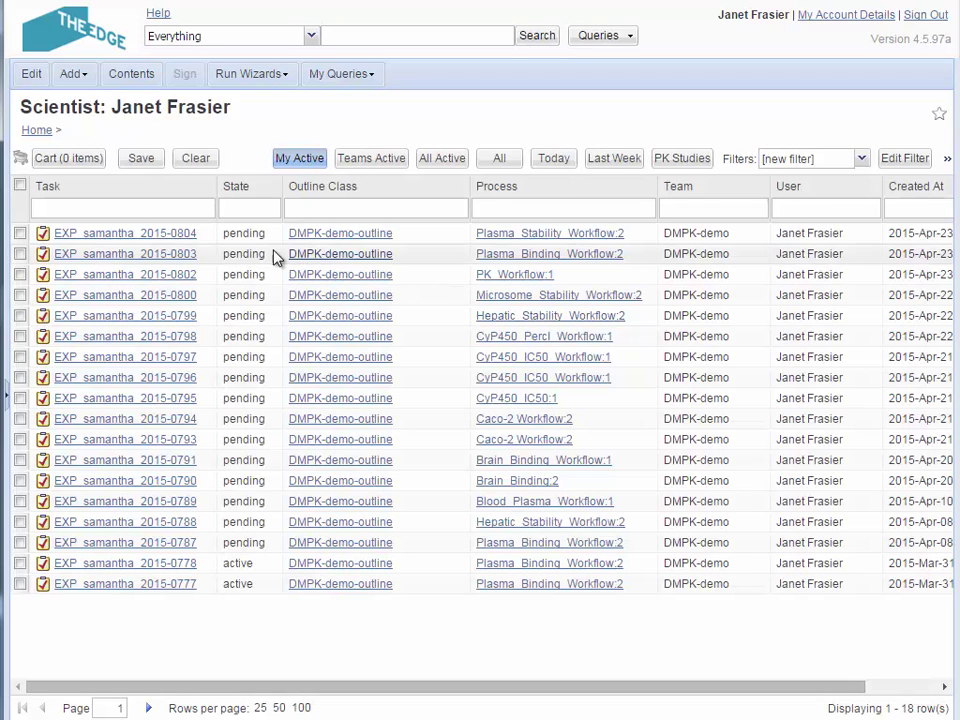
Open task EXP_samantha_2015-0804 and launch its Plasma_Stability_3.mor binder in Morphit
click(185, 238)
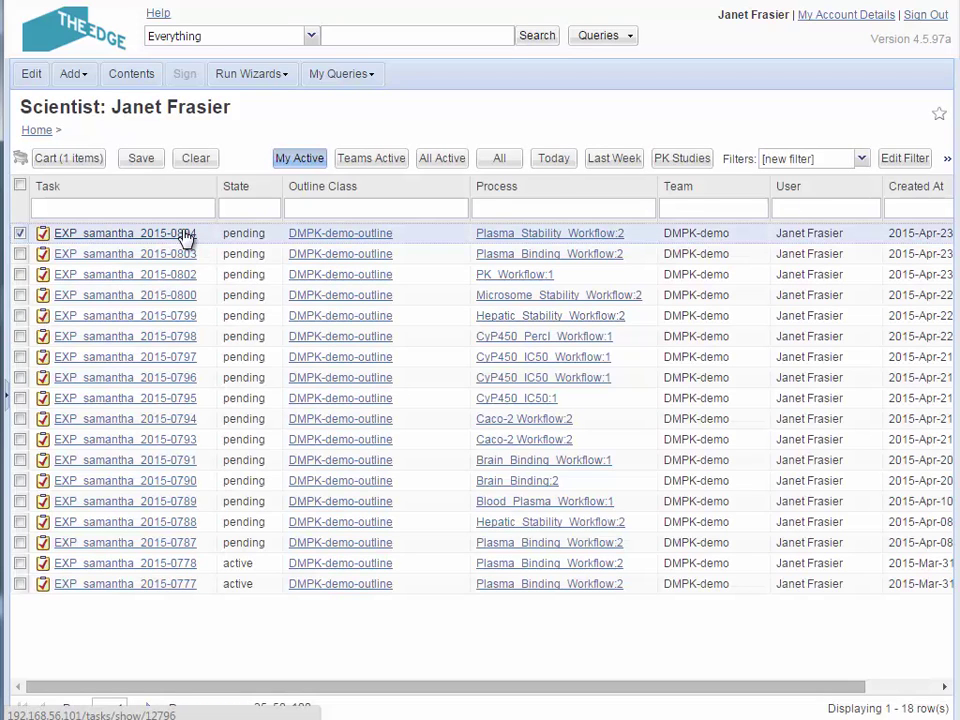
click(185, 238)
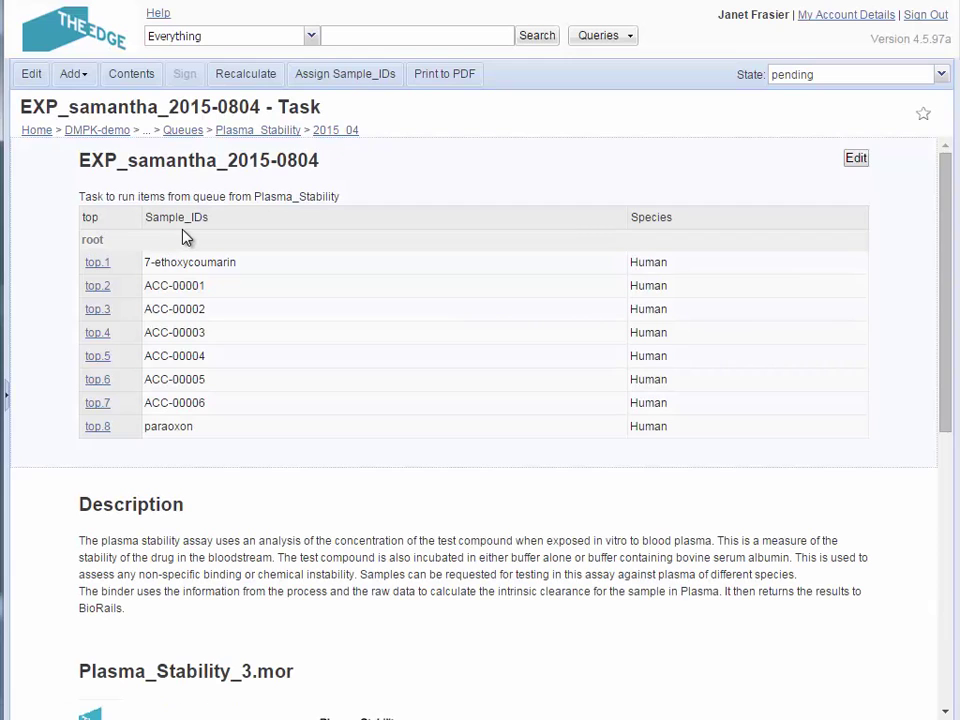
scroll(98, 241, down, 2)
scroll(80, 230, down, 2)
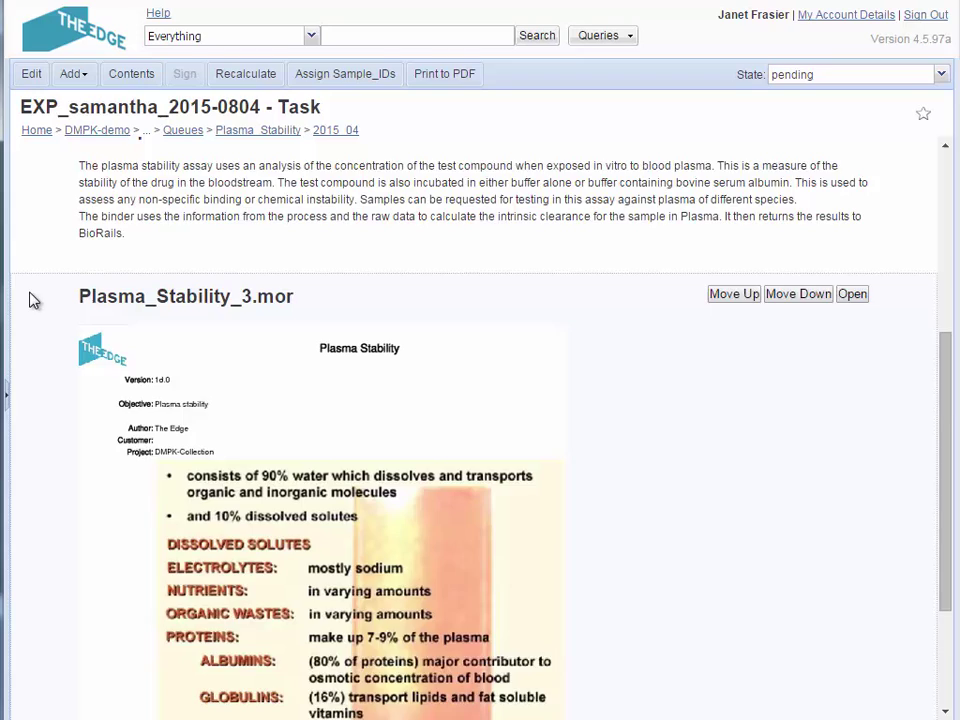
scroll(44, 300, down, 2)
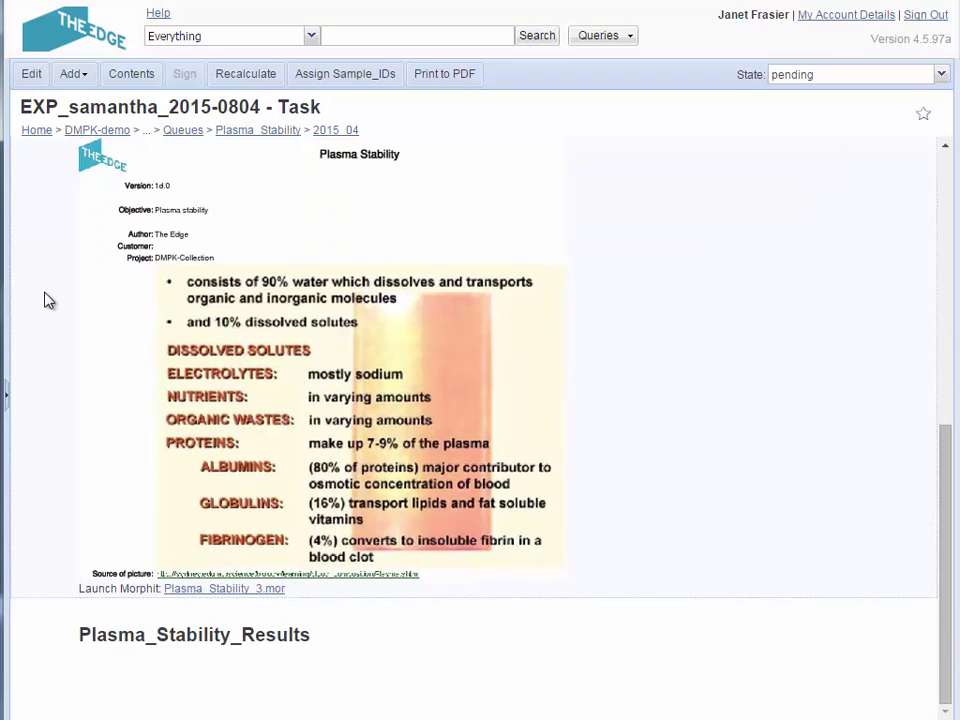
click(204, 593)
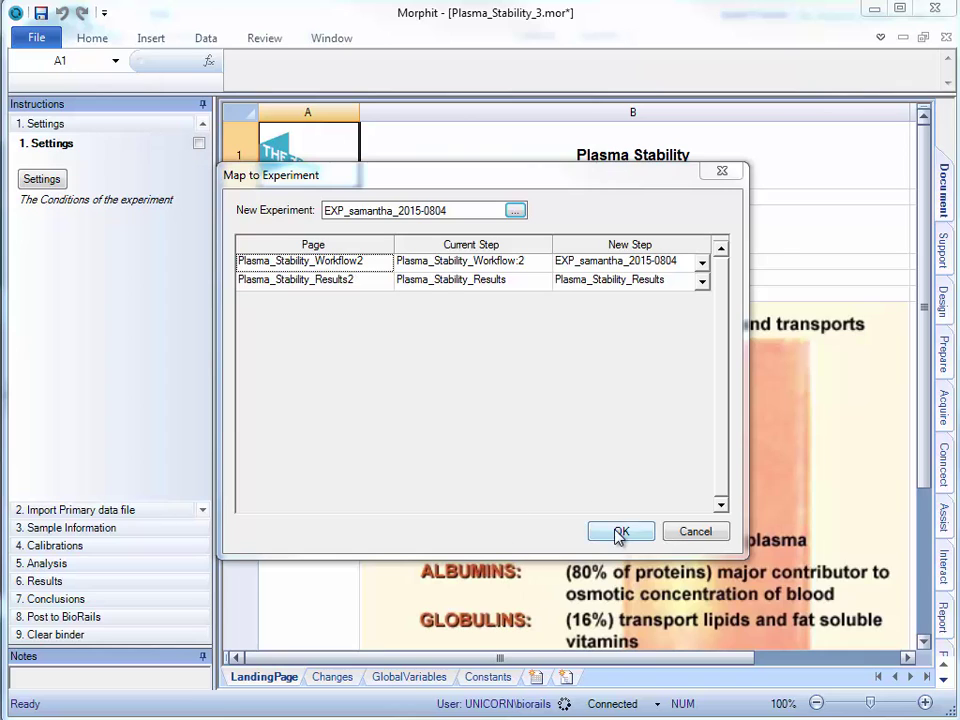
Map the binder to EXP_samantha_2015-0804, refresh its data, and review the experiment settings
click(617, 533)
click(681, 456)
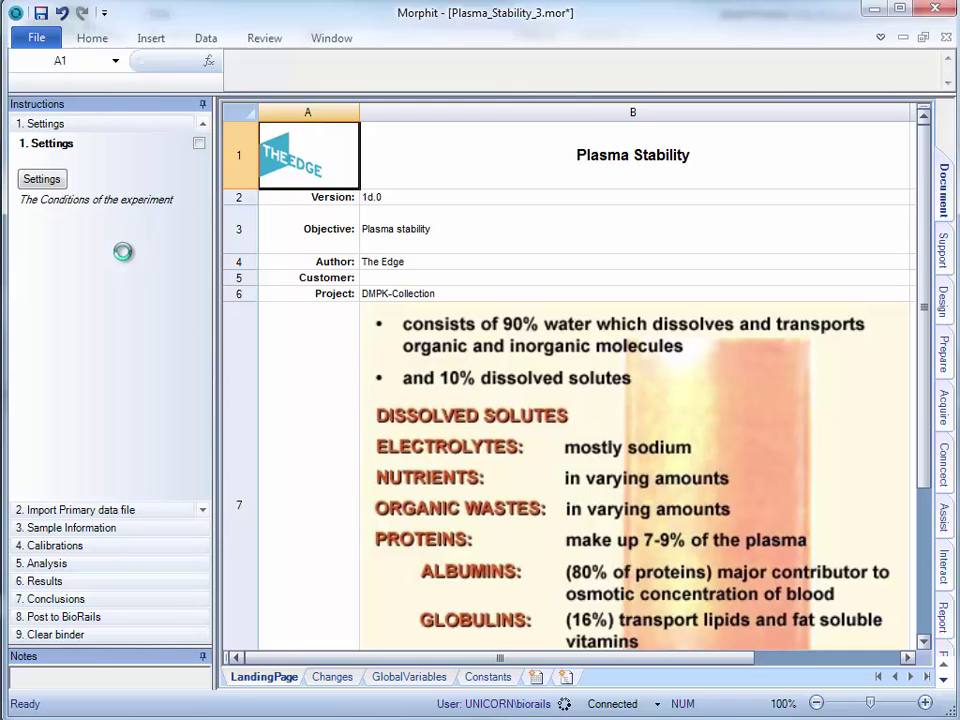
click(60, 183)
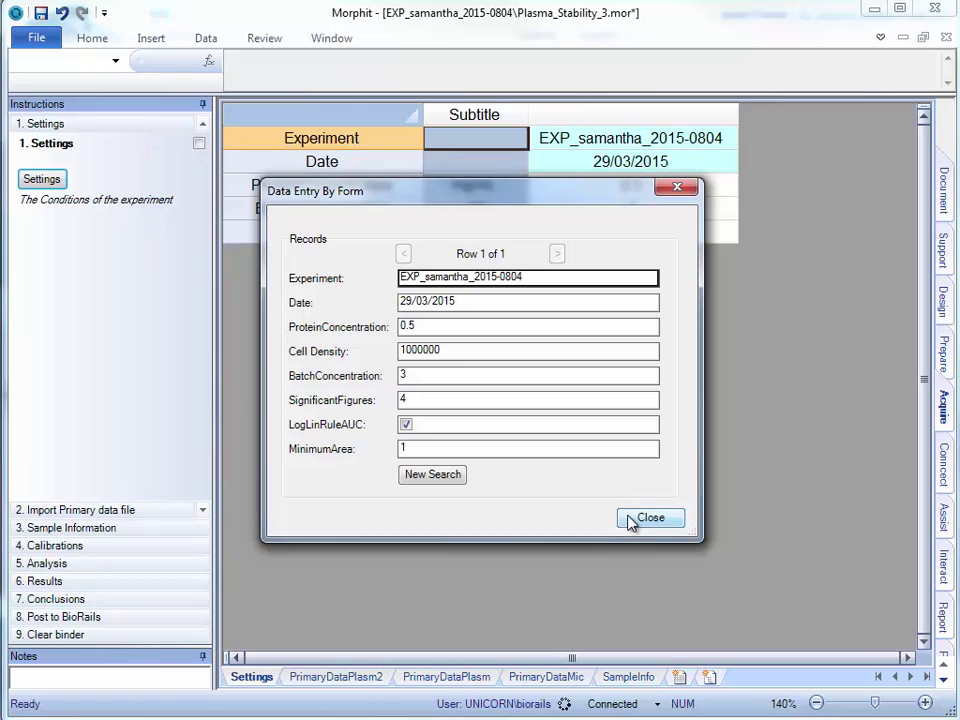
click(649, 518)
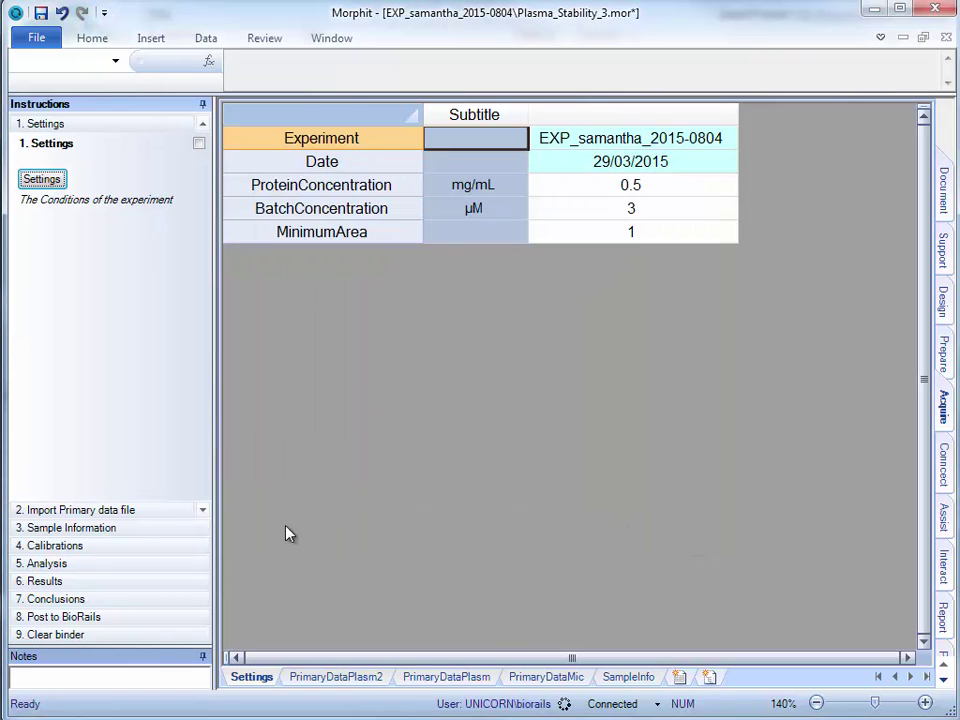
Import Plasma_Stability_Data.txt as the raw MS data file
click(146, 511)
click(72, 190)
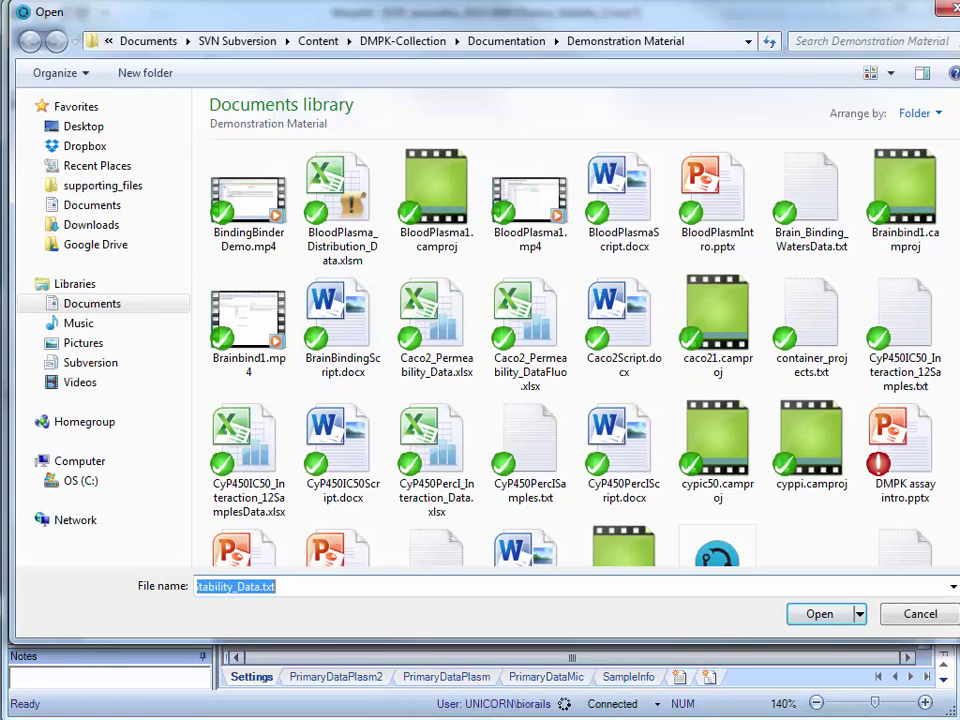
scroll(575, 350, down, 2)
scroll(575, 350, down, 3)
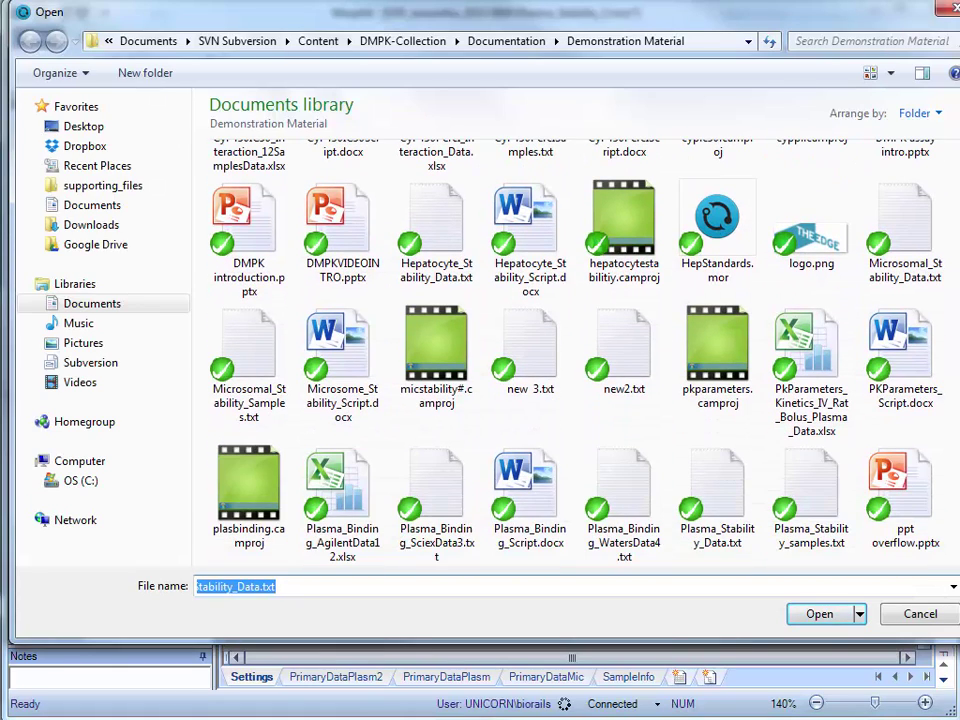
double_click(712, 475)
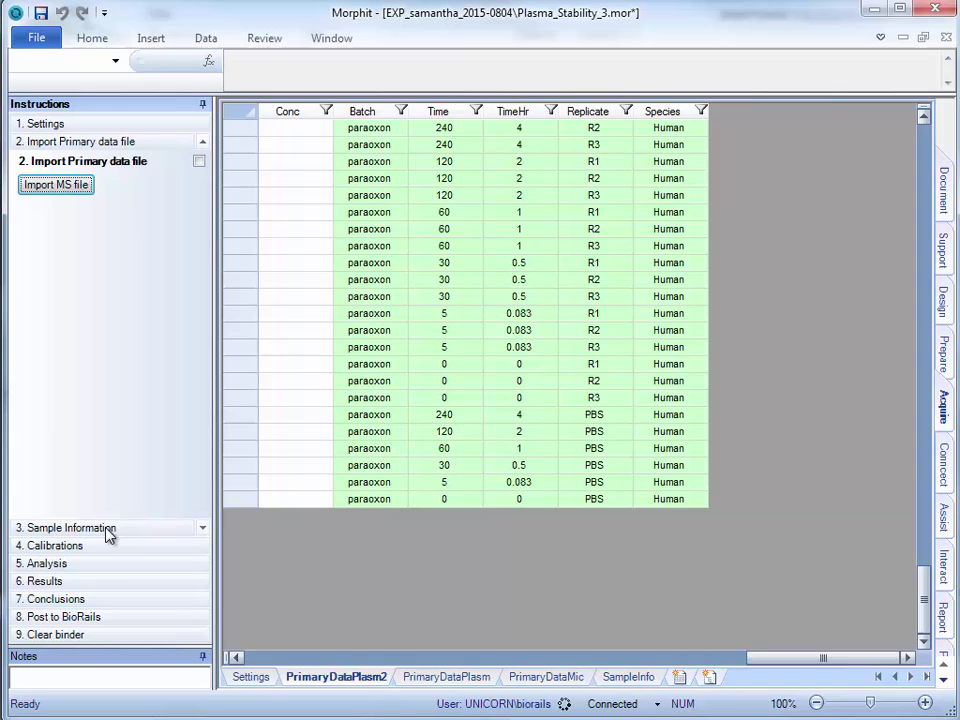
Review the fitted curves in Morphit's Analysis step
click(75, 563)
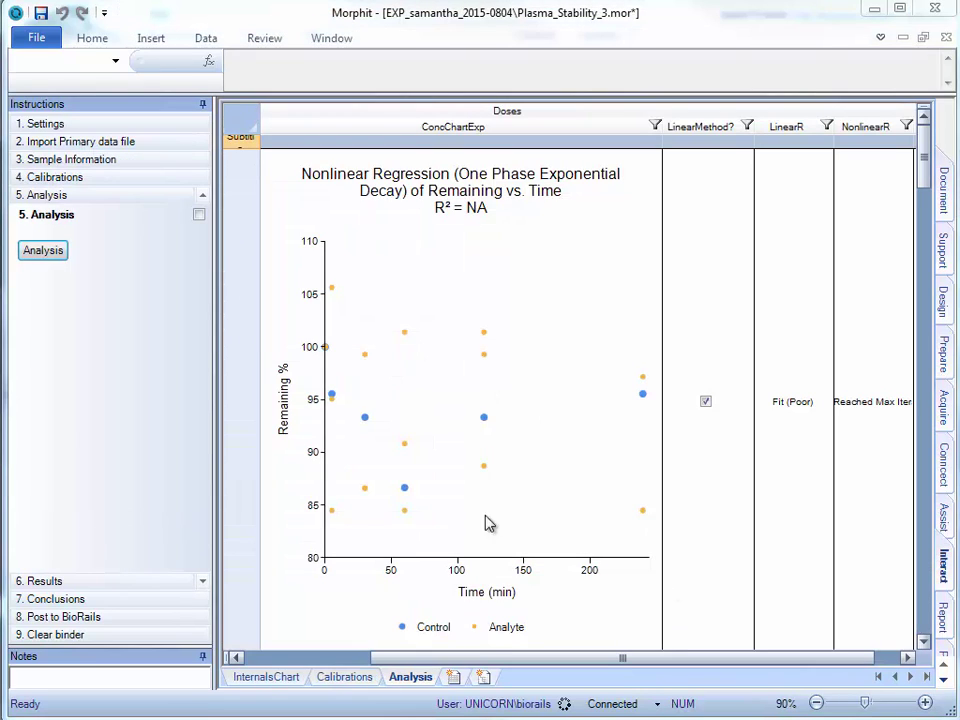
scroll(594, 668, right, 3)
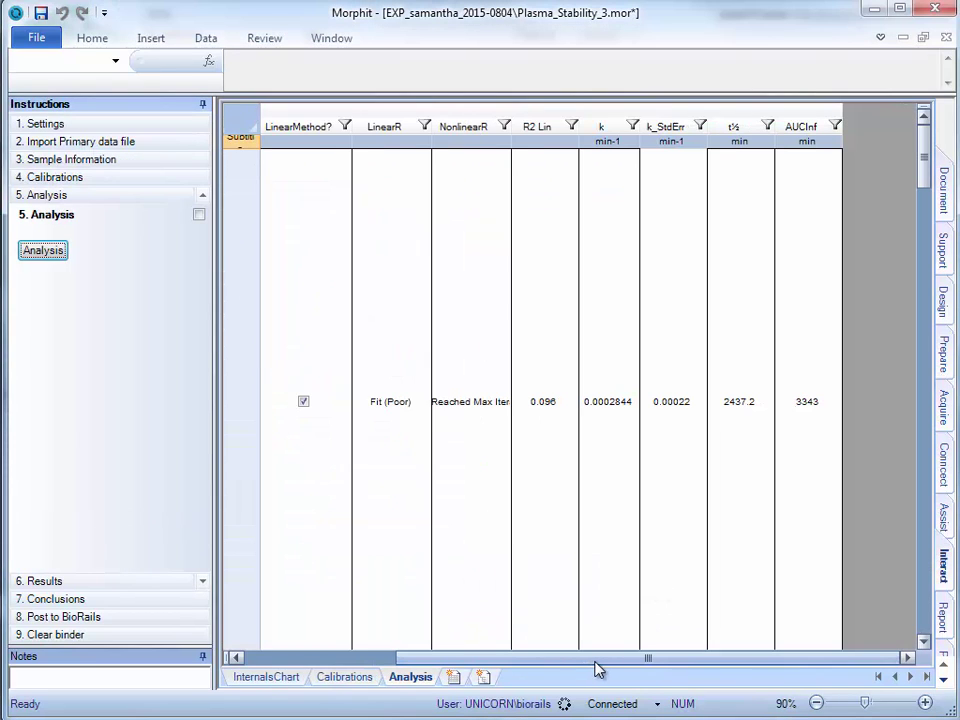
drag(590, 668, 505, 660)
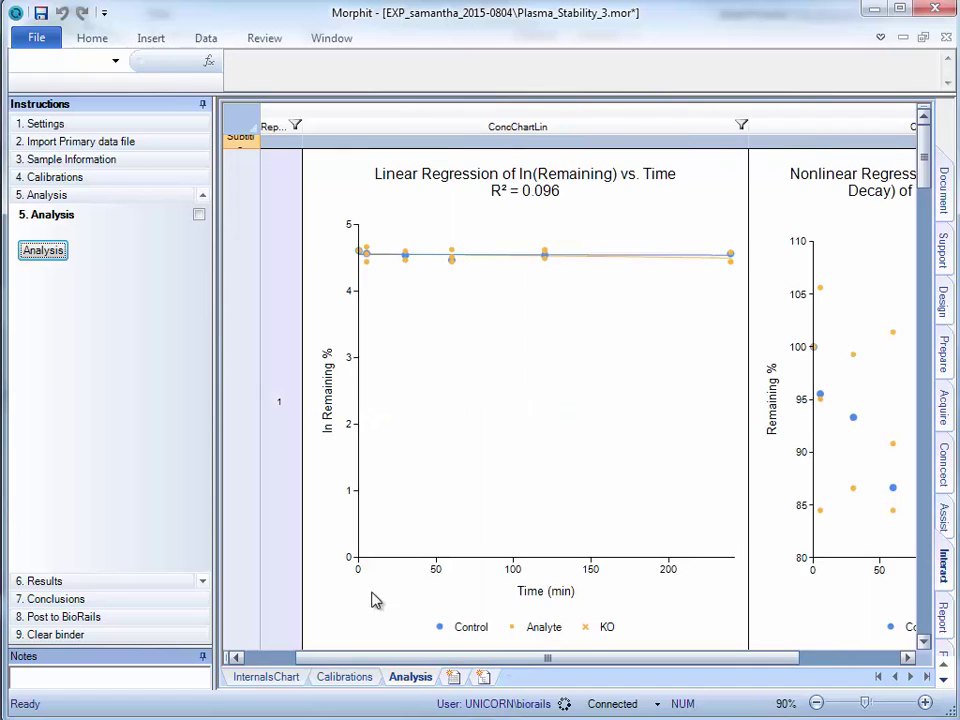
In the Results charts, comment 'Add a comment here' on 7-ethoxycoumarin
click(87, 585)
click(52, 270)
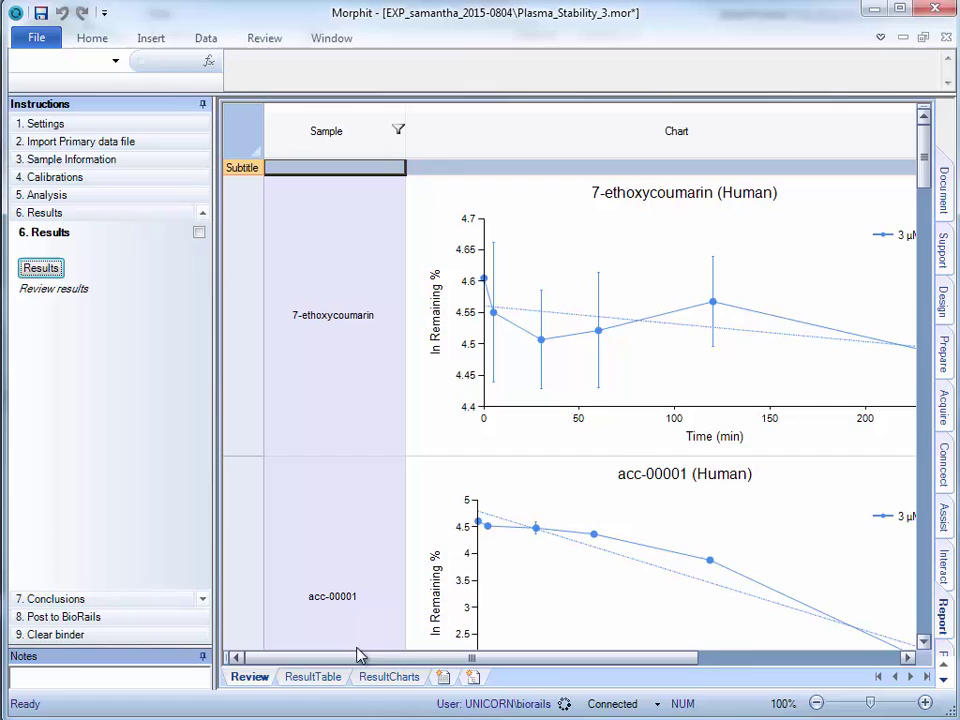
mouse_move(505, 670)
mouse_down()
mouse_move(560, 670)
mouse_move(500, 665)
mouse_up()
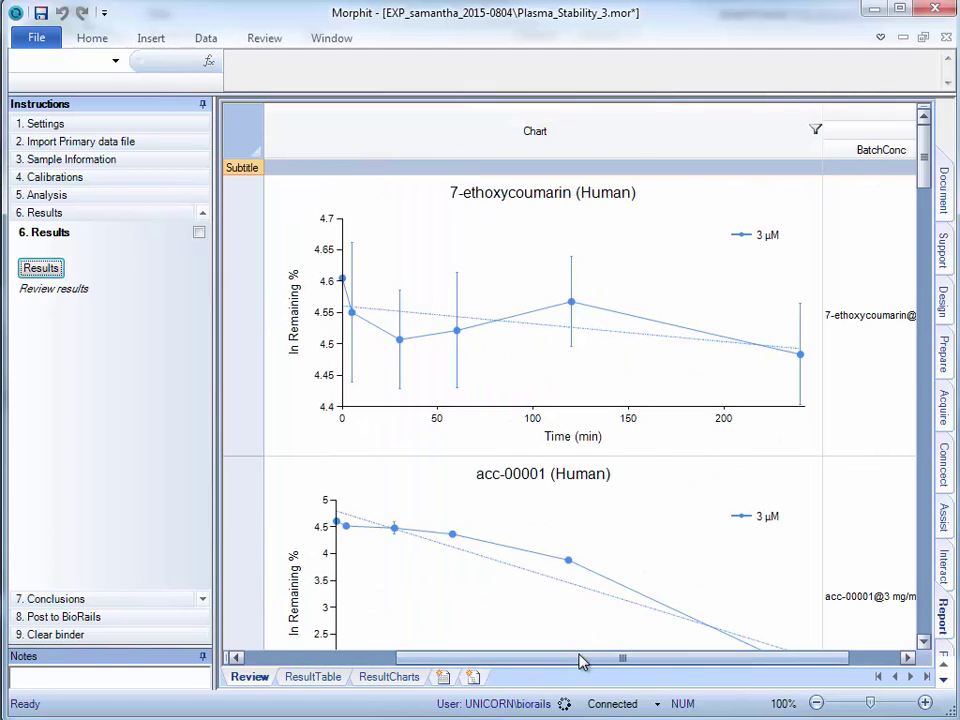
drag(582, 662, 633, 662)
click(714, 354)
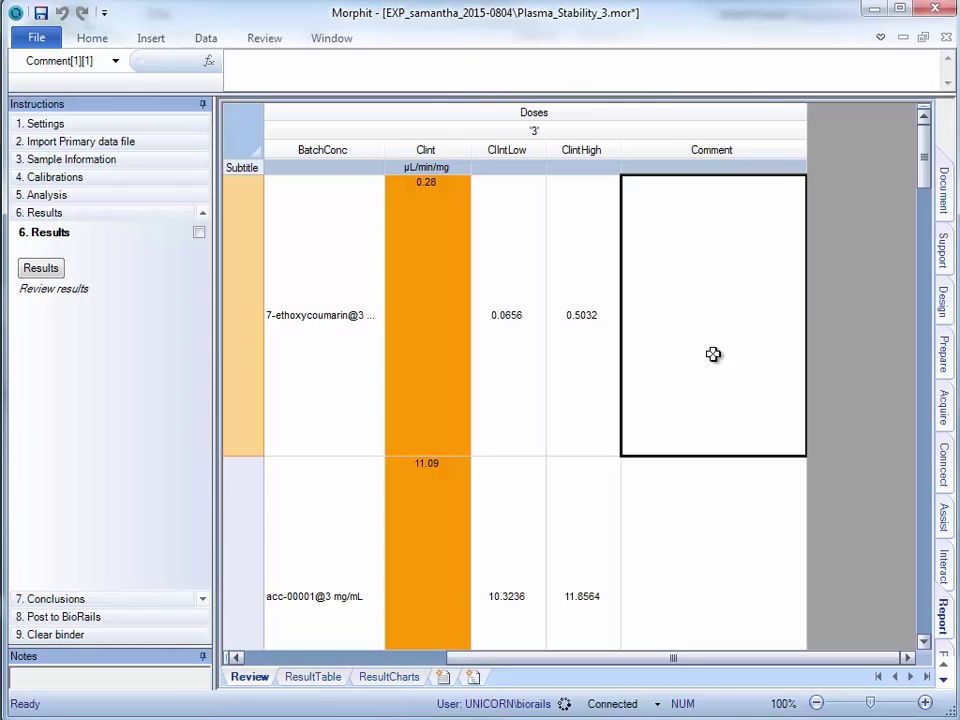
text(Add a)
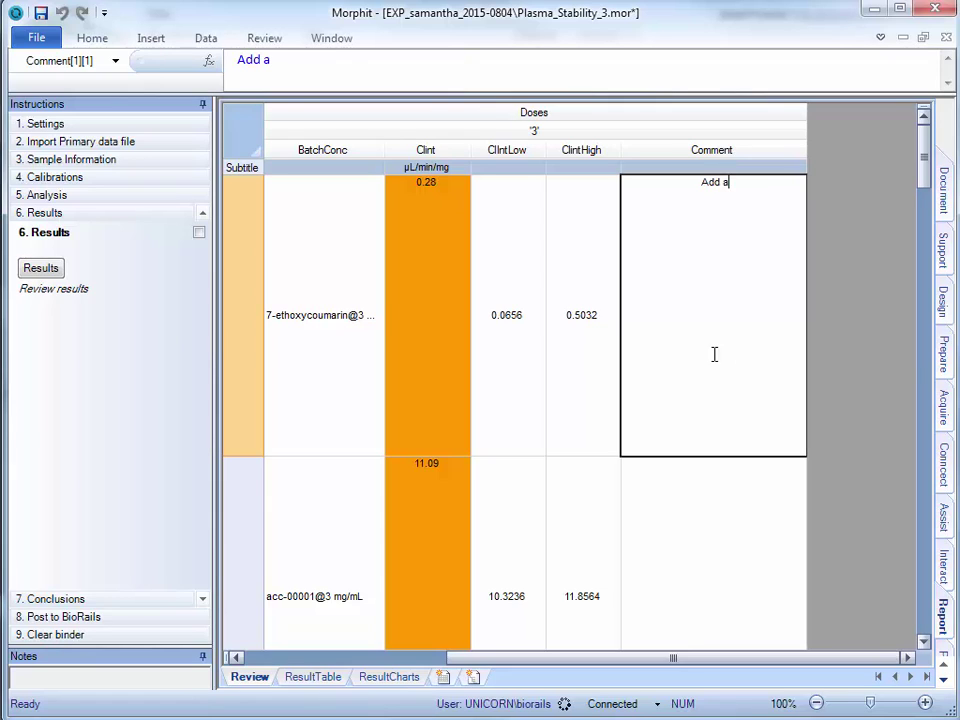
text( comment here)
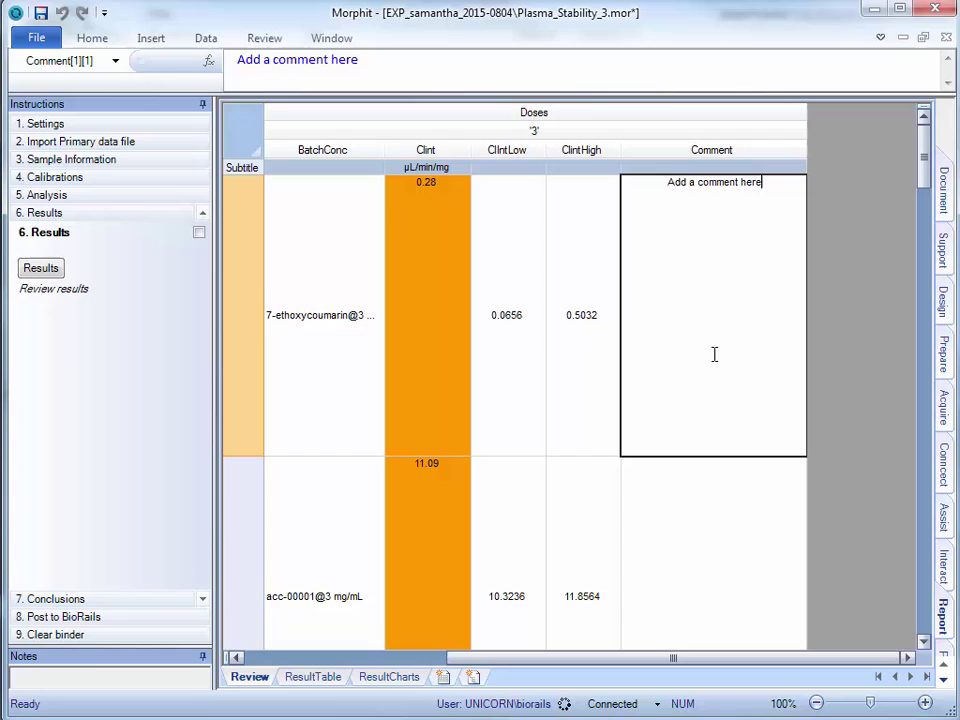
Check the Conclusions intrinsic clearance table and upload the plasma stability results to BioRails
click(45, 598)
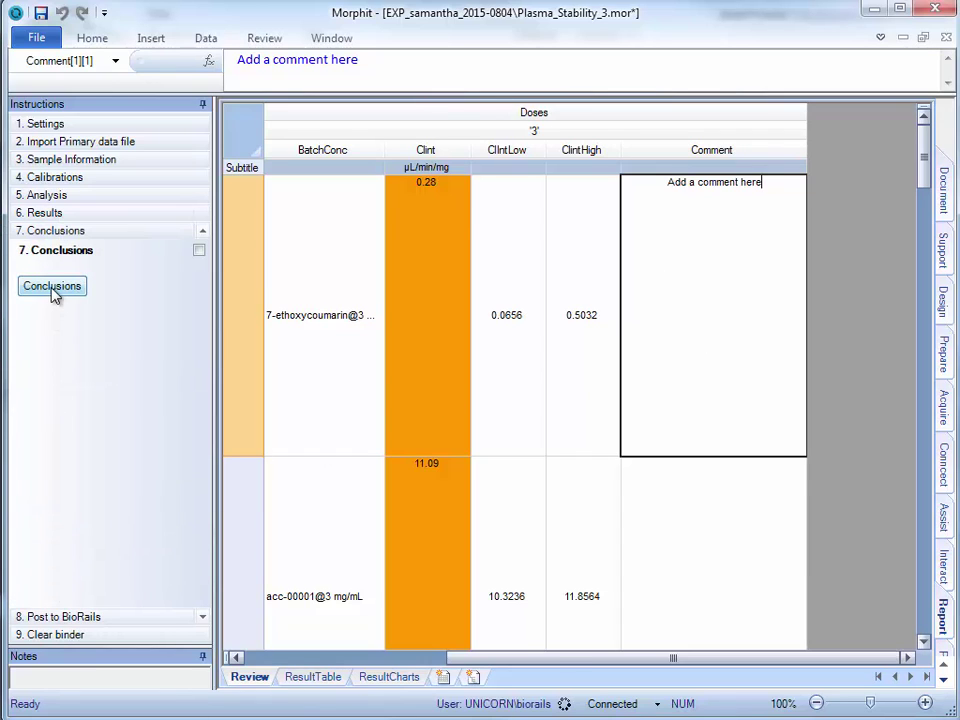
click(52, 288)
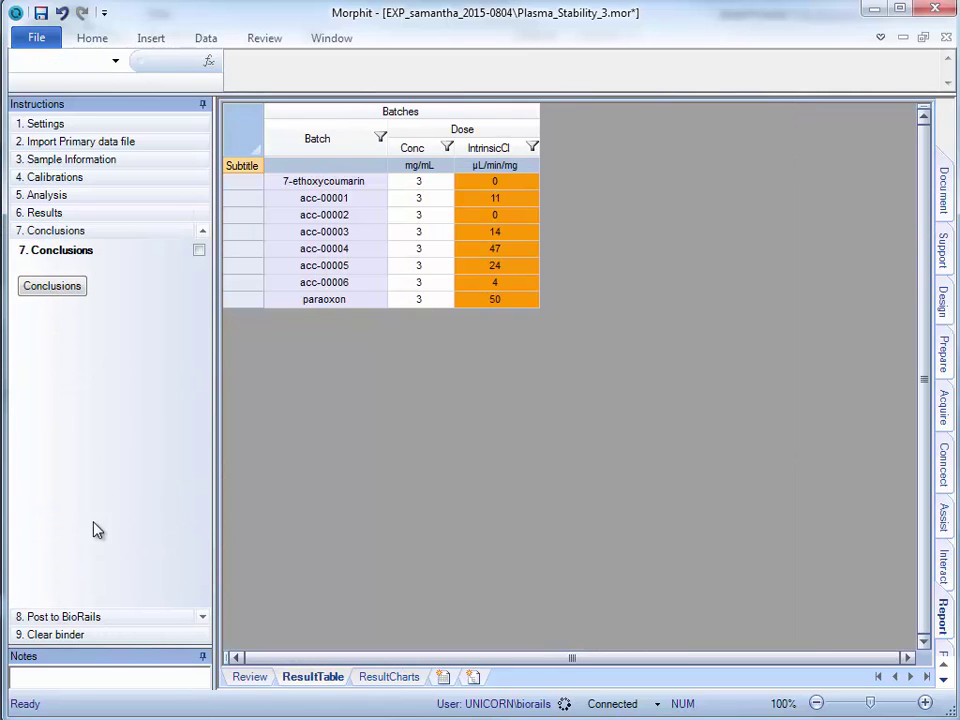
click(80, 616)
click(43, 304)
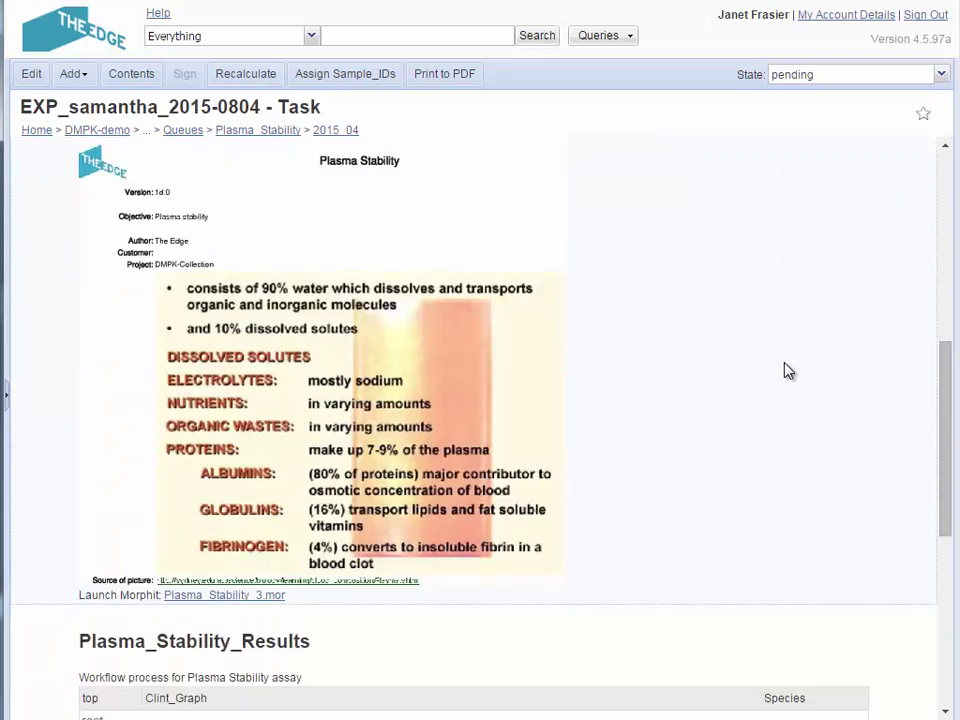
Log back into BioRails as samantha, chosen from the saved usernames list
scroll(915, 450, up, 6)
scroll(915, 451, up, 1)
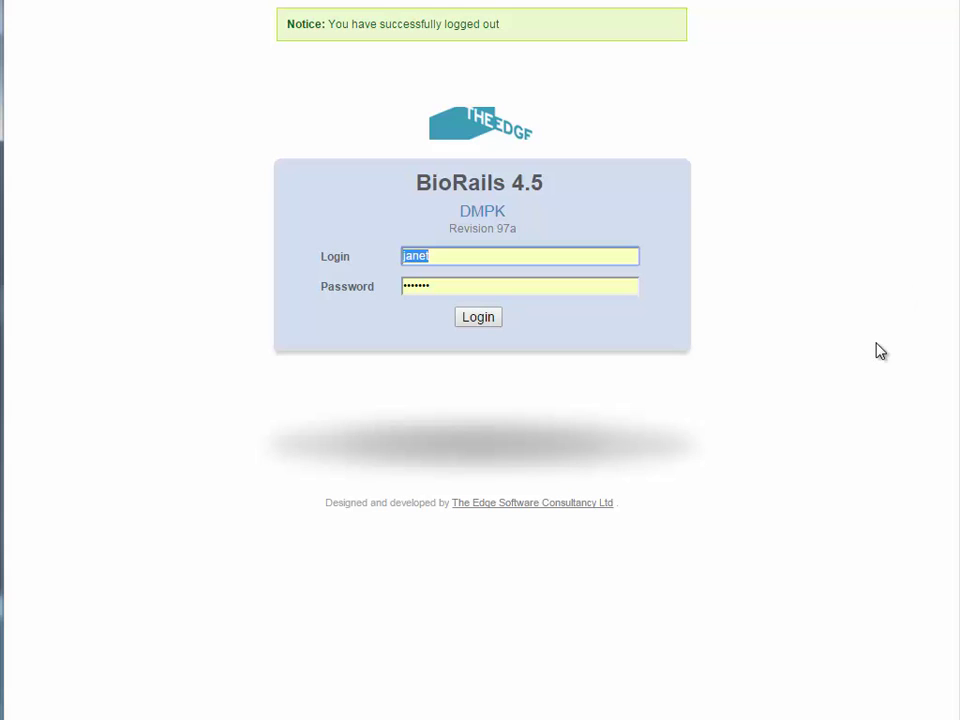
click(435, 258)
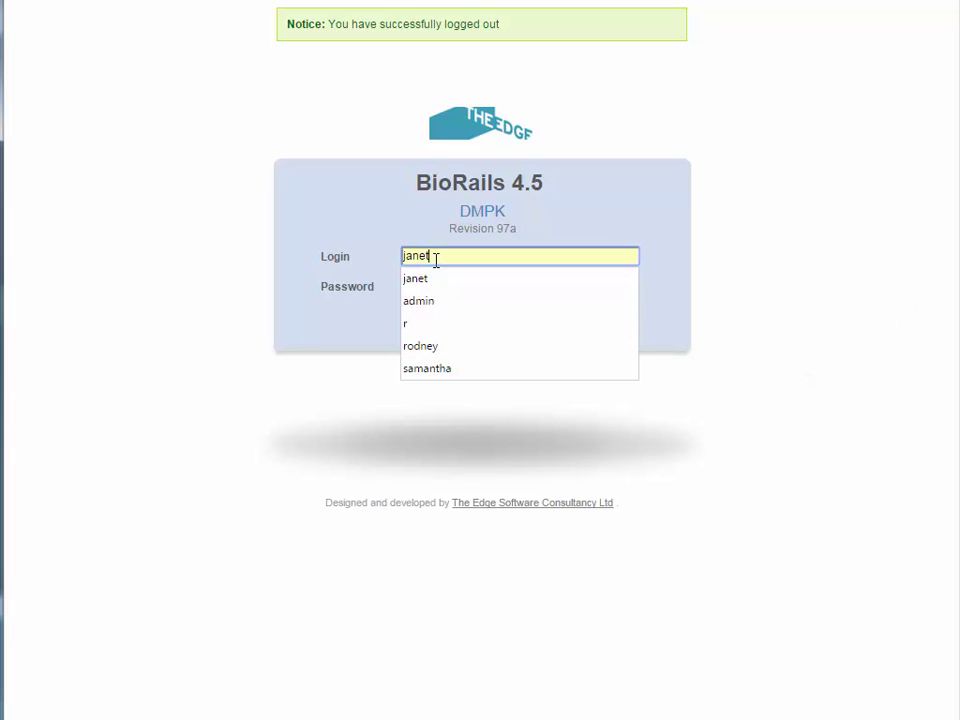
click(456, 370)
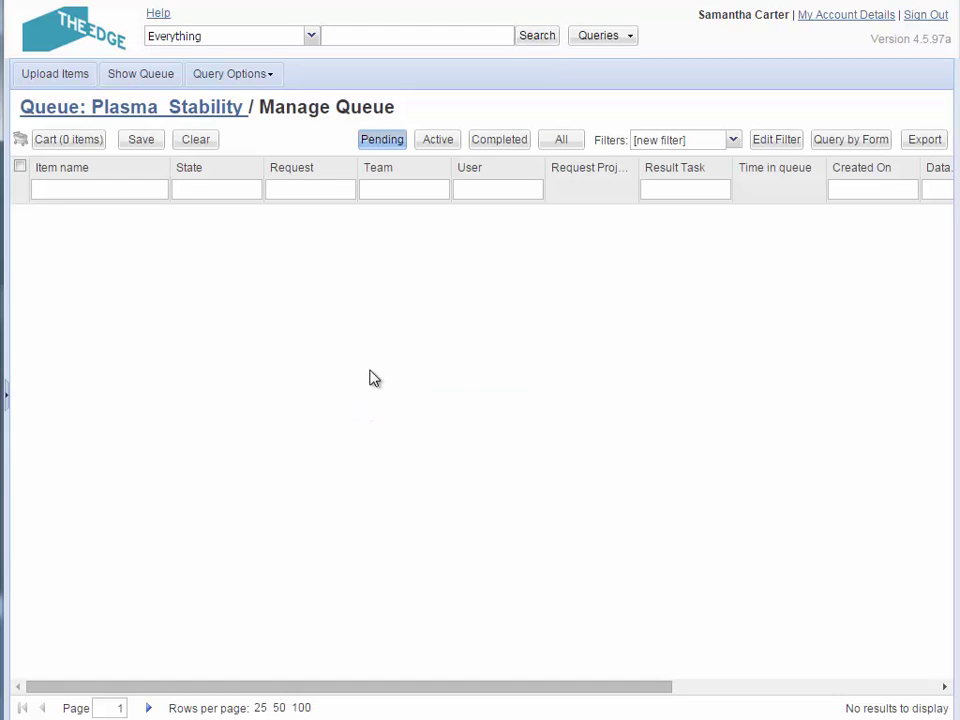
Confirm 7-ethoxycoumarin's result task EXP_samantha_2015-0804 shows the clearance chart, then open saved queries
click(440, 140)
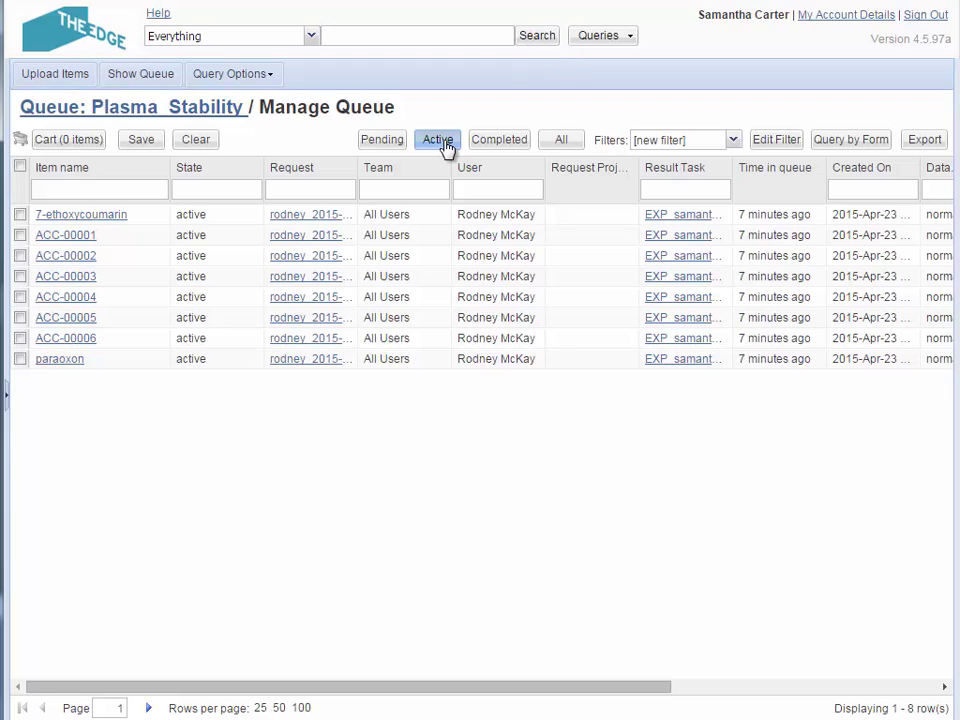
click(670, 217)
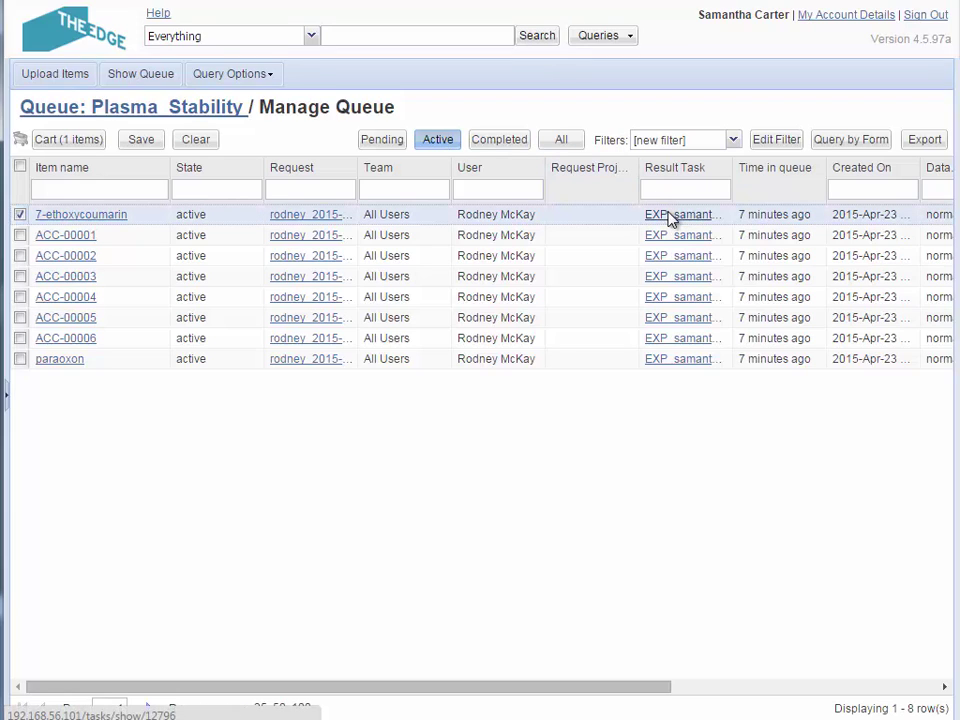
click(670, 217)
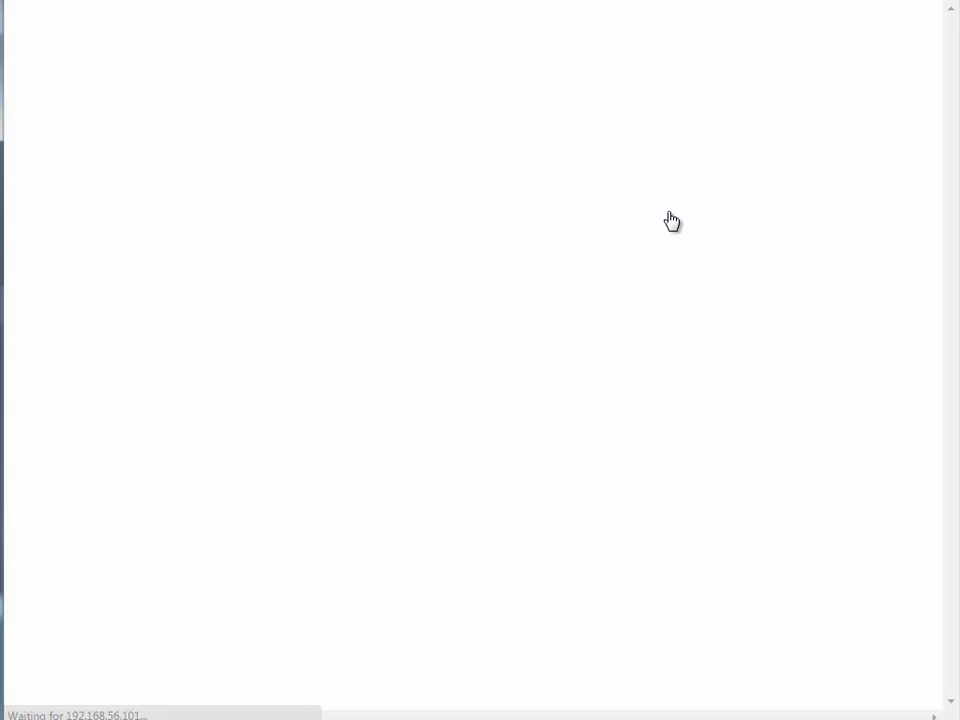
scroll(720, 330, down, 2)
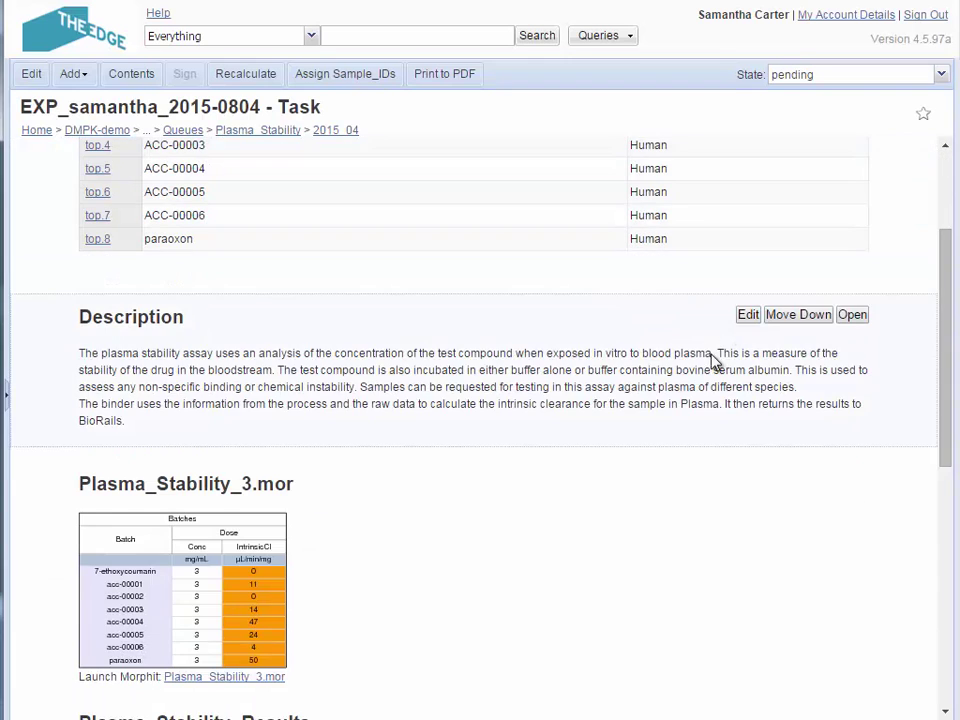
scroll(711, 375, down, 3)
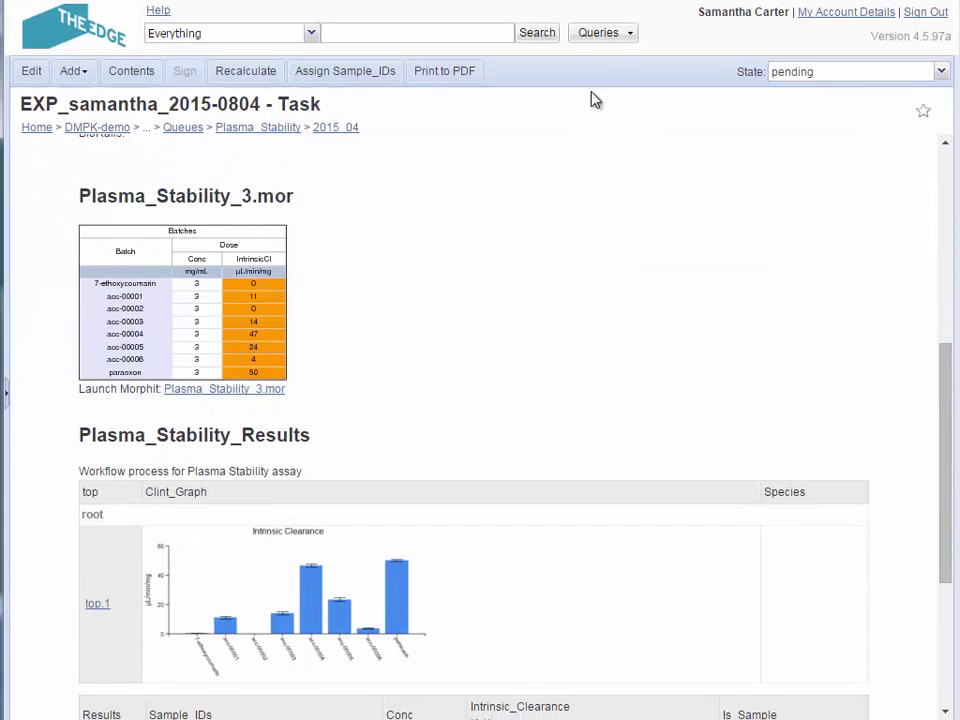
click(615, 36)
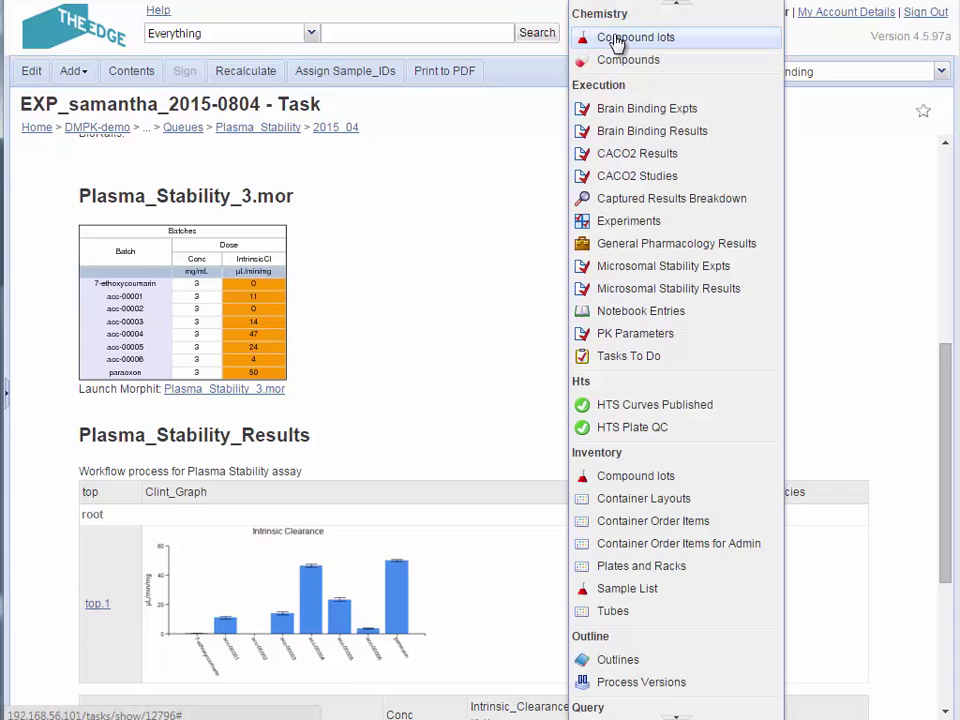